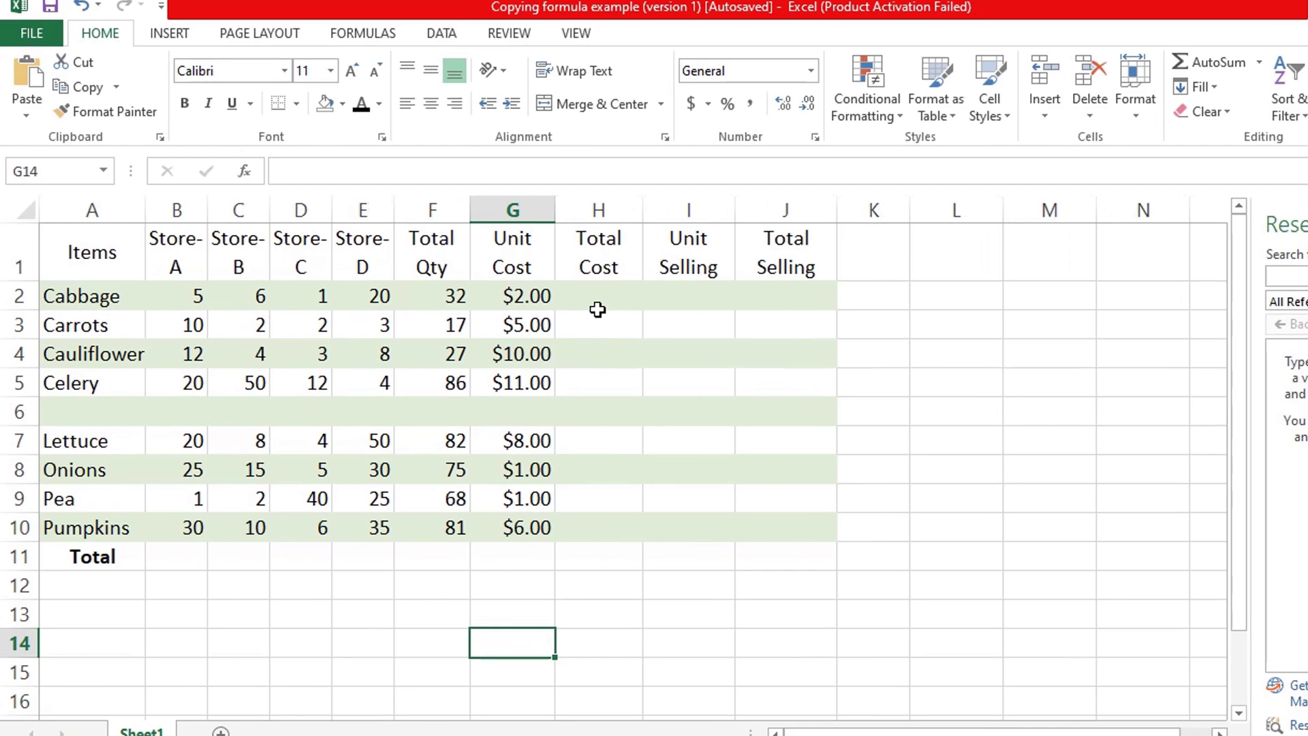
# Enter =F2*G2 as Cabbage's Total Cost in H2 and fill it down to Celery in H5
pyautogui.click(576, 289)
pyautogui.write('=')
pyautogui.click(513, 315)
pyautogui.write('*')
pyautogui.click(561, 315)
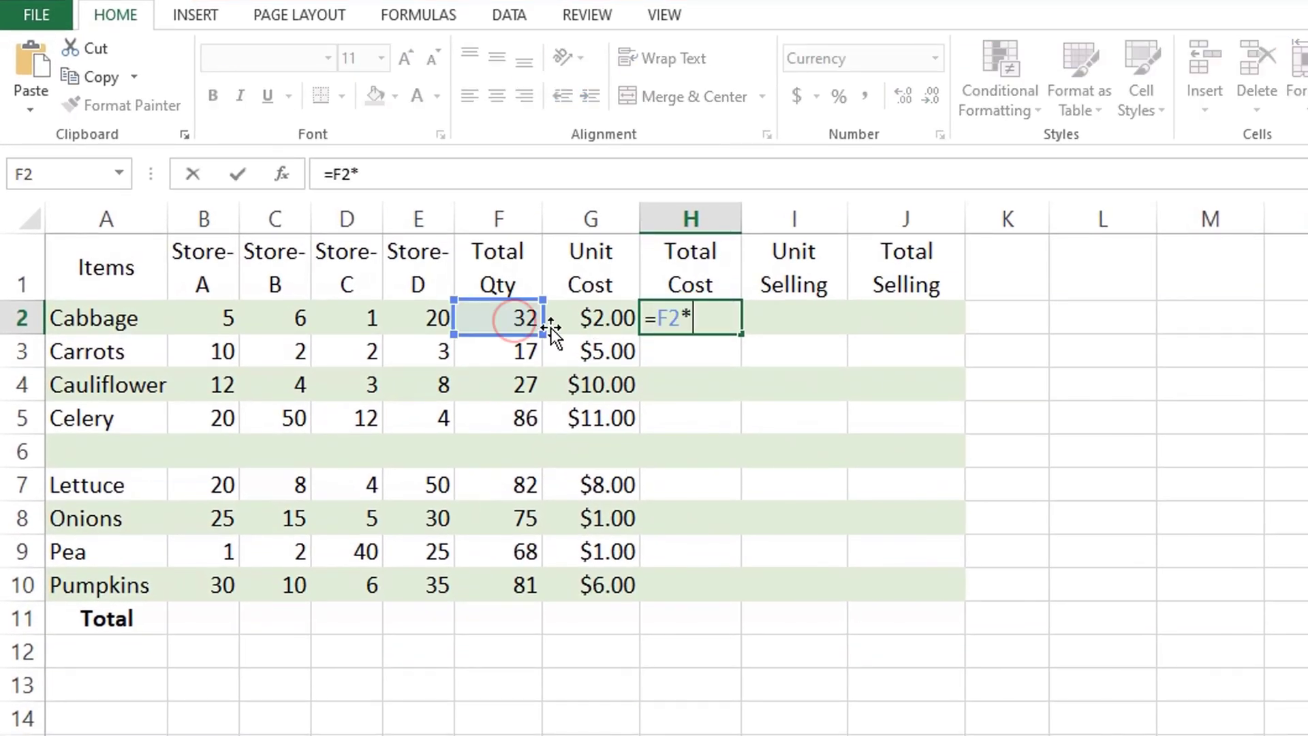
pyautogui.press('Return')
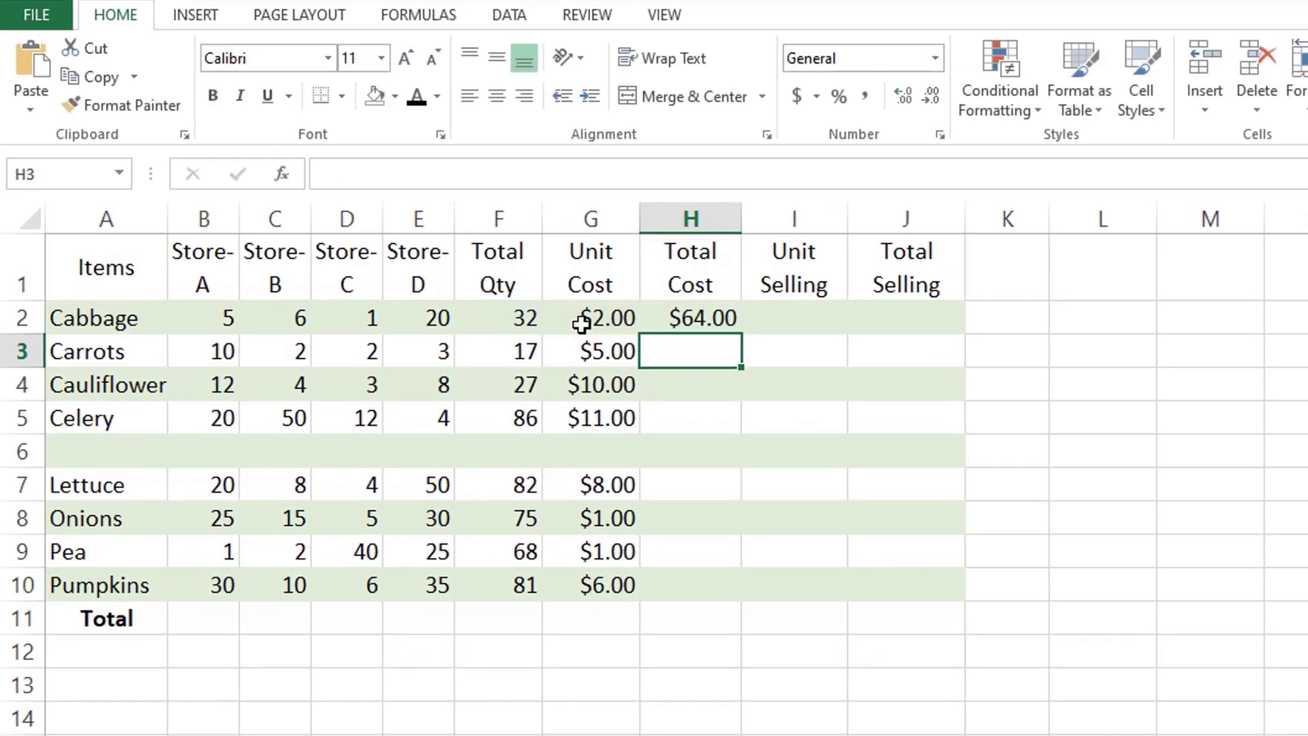
pyautogui.click(665, 317)
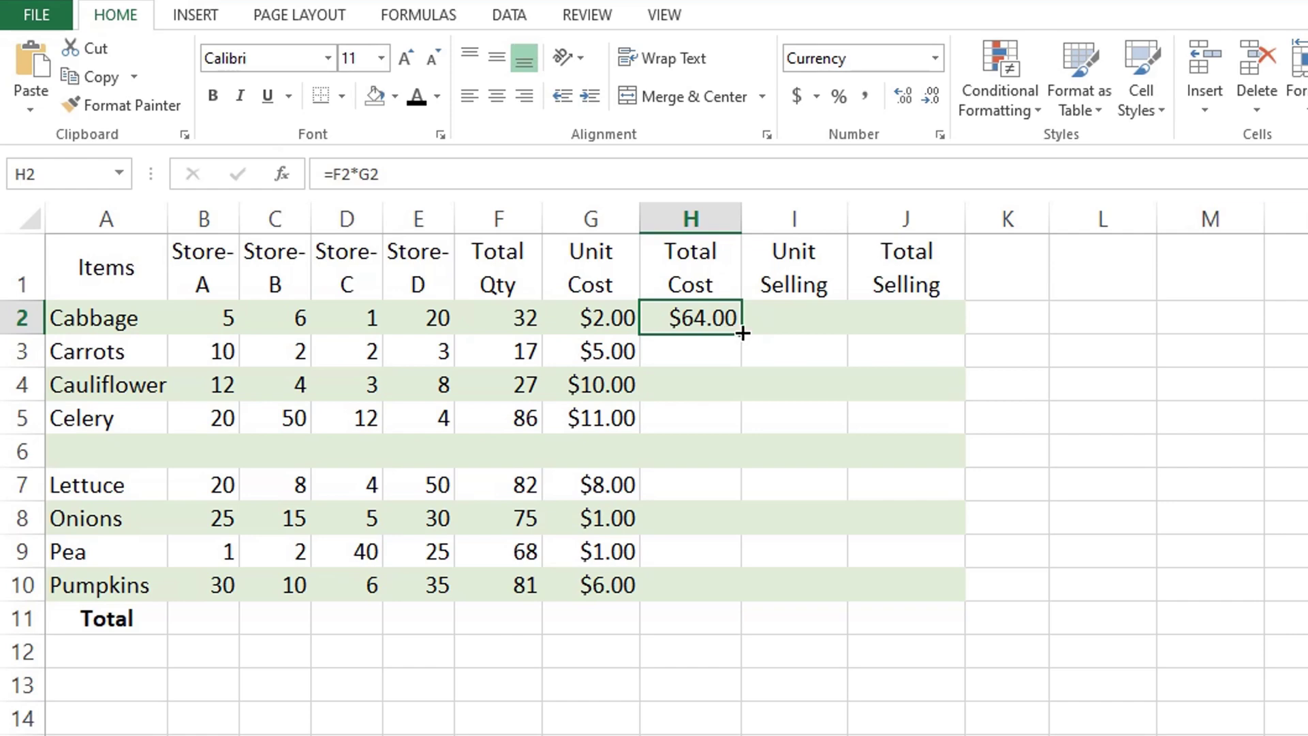
pyautogui.moveTo(743, 334); pyautogui.dragTo(729, 432)
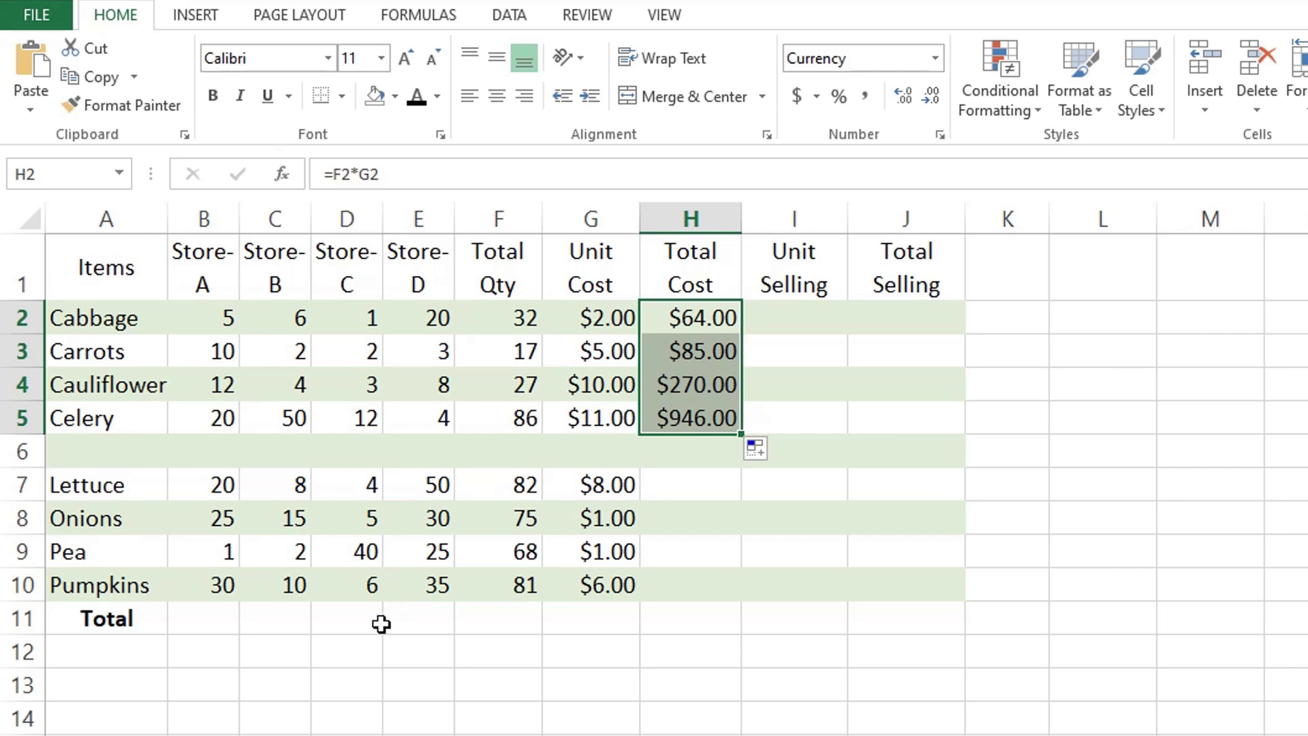
# AutoSum the Store-C column over D2:D10 in D11, giving 73
pyautogui.click(360, 623)
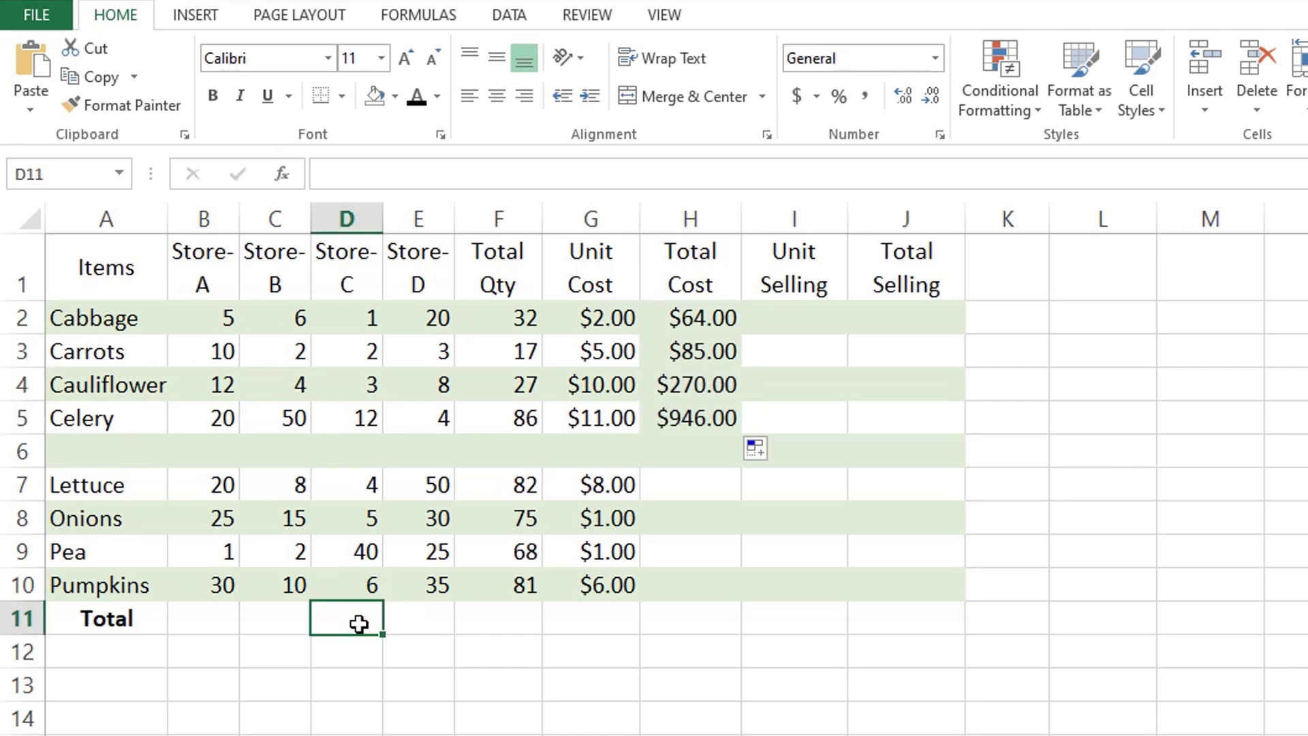
pyautogui.hotkey('alt', '=')
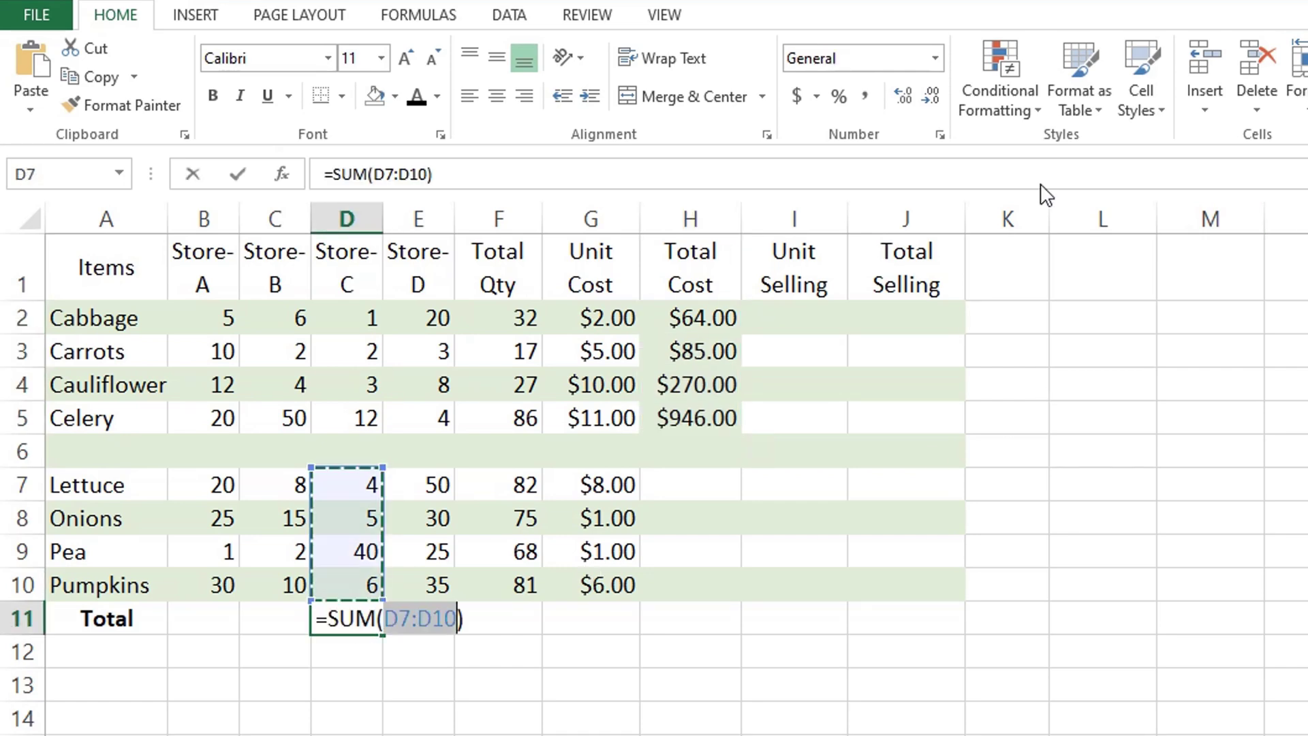
pyautogui.moveTo(383, 469); pyautogui.dragTo(383, 313)
pyautogui.press('Return')
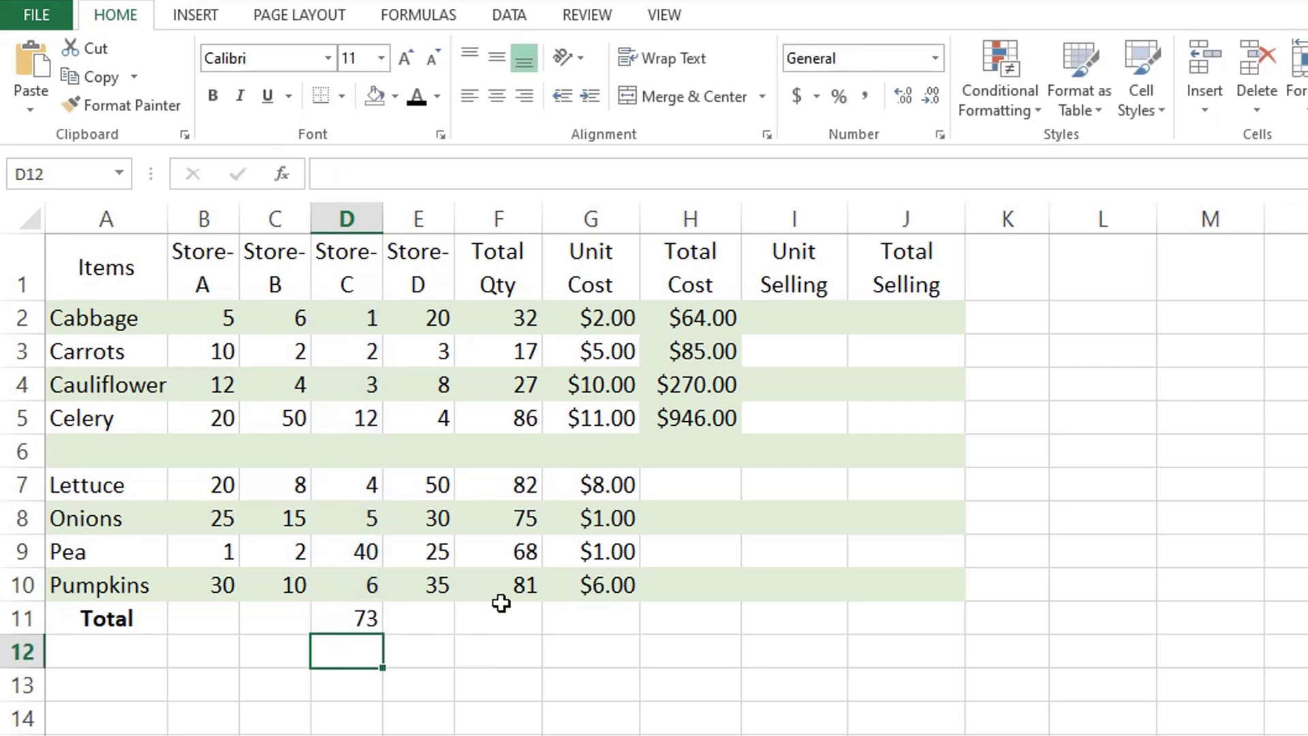
# Enter =F10*G10 as Pumpkins' Total Cost in H10
pyautogui.click(661, 585)
pyautogui.write('=')
pyautogui.click(526, 583)
pyautogui.write('*')
pyautogui.click(592, 586)
pyautogui.press('Return')
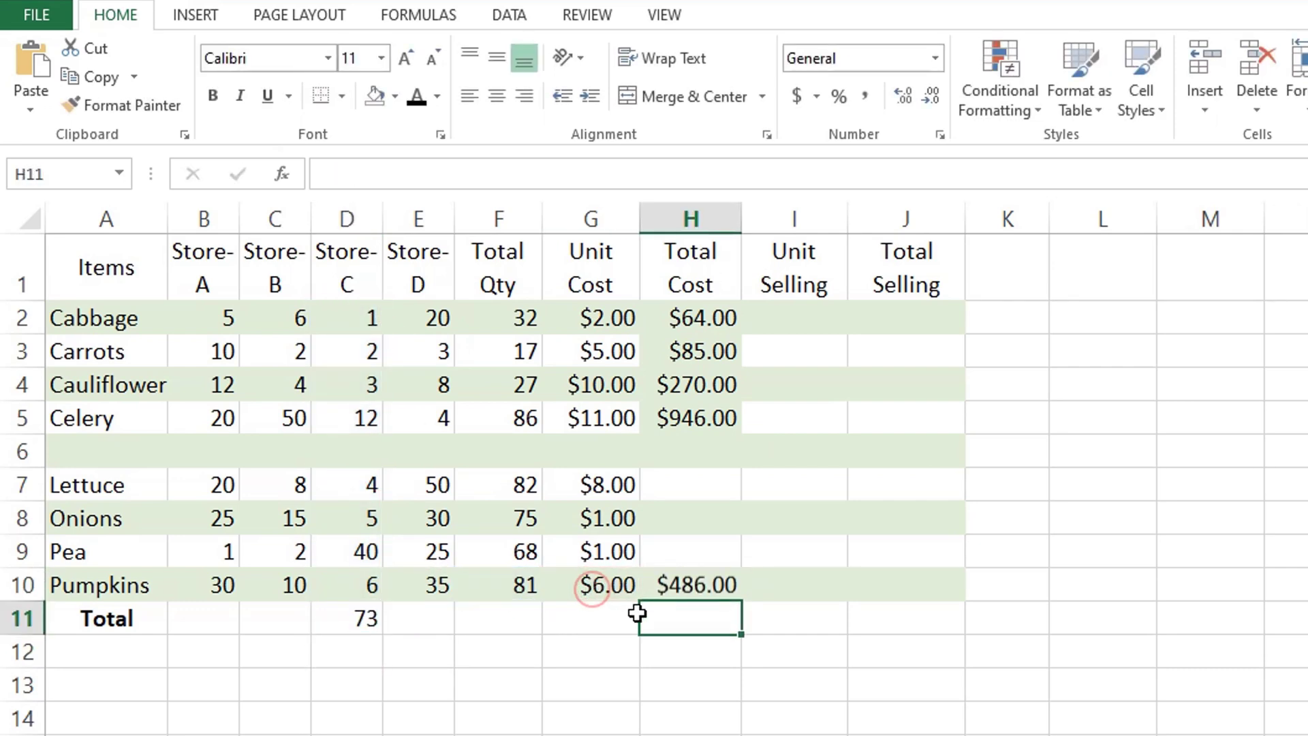
# Copy the Store-C total across row 11 to Store-A, Store-B, Store-D and Total Qty
pyautogui.click(357, 622)
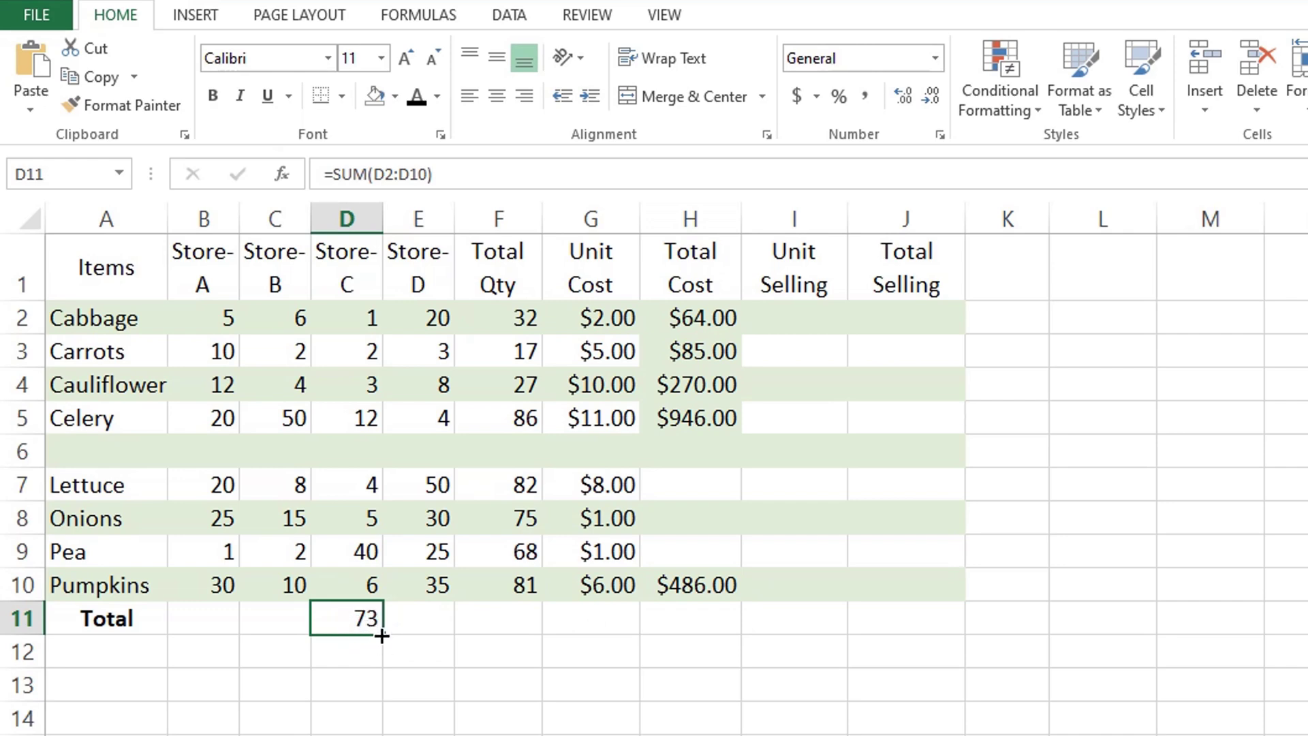
pyautogui.moveTo(386, 636); pyautogui.dragTo(519, 629)
pyautogui.click(353, 627)
pyautogui.moveTo(371, 633); pyautogui.dragTo(199, 642)
# Fill the Pumpkins Total Cost formula up to Lettuce in H7
pyautogui.click(702, 584)
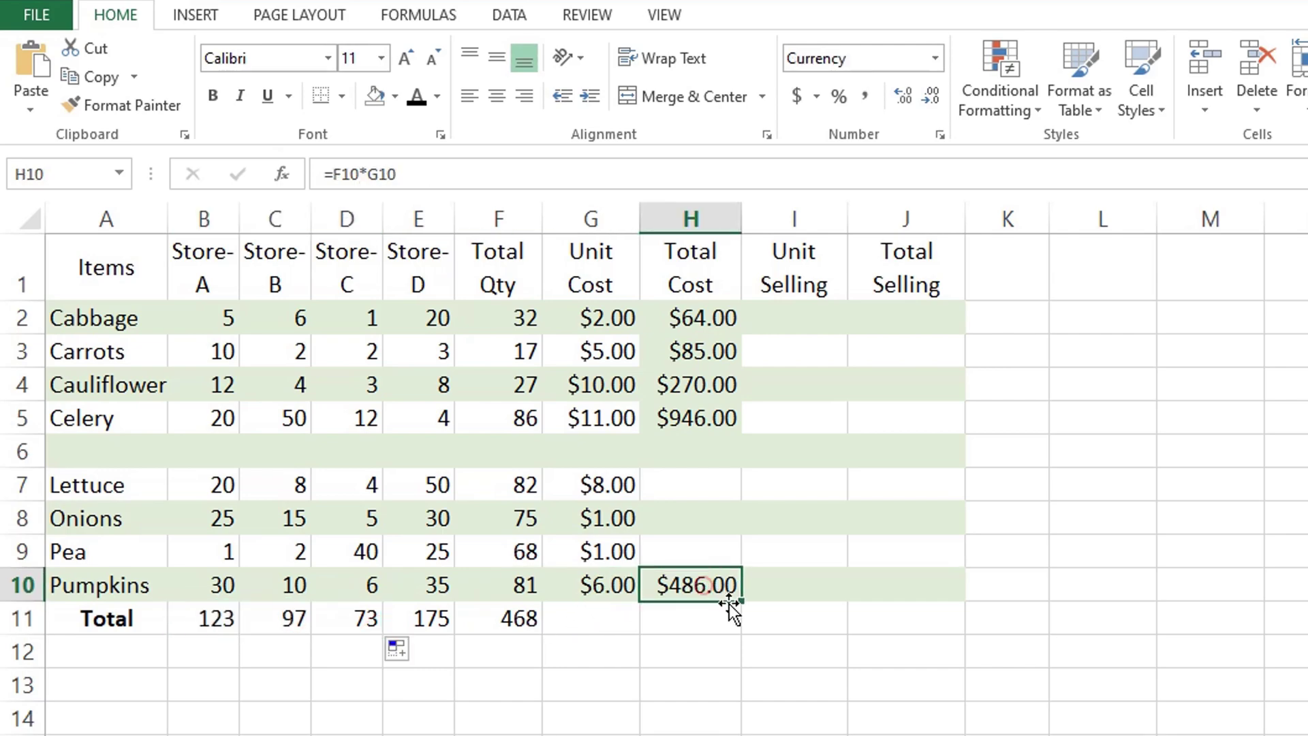
pyautogui.moveTo(739, 604); pyautogui.dragTo(724, 479)
pyautogui.click(703, 656)
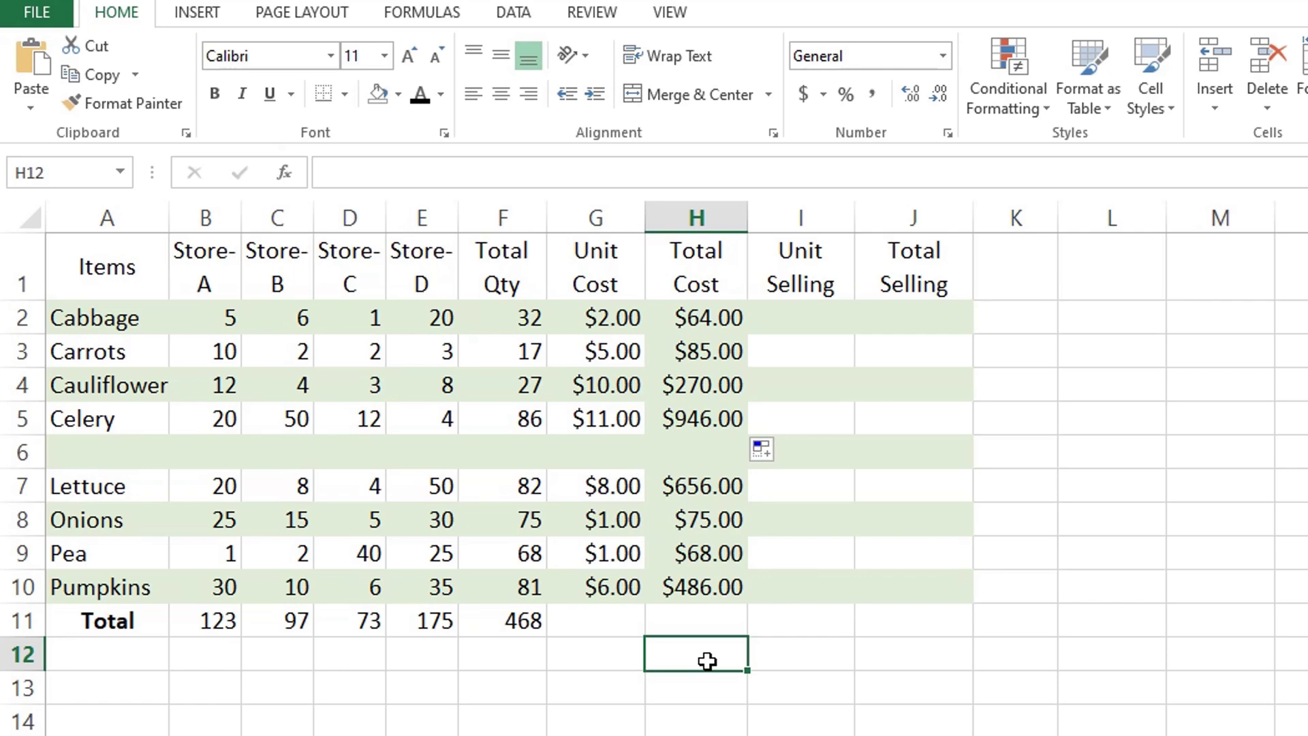
pyautogui.click(707, 387)
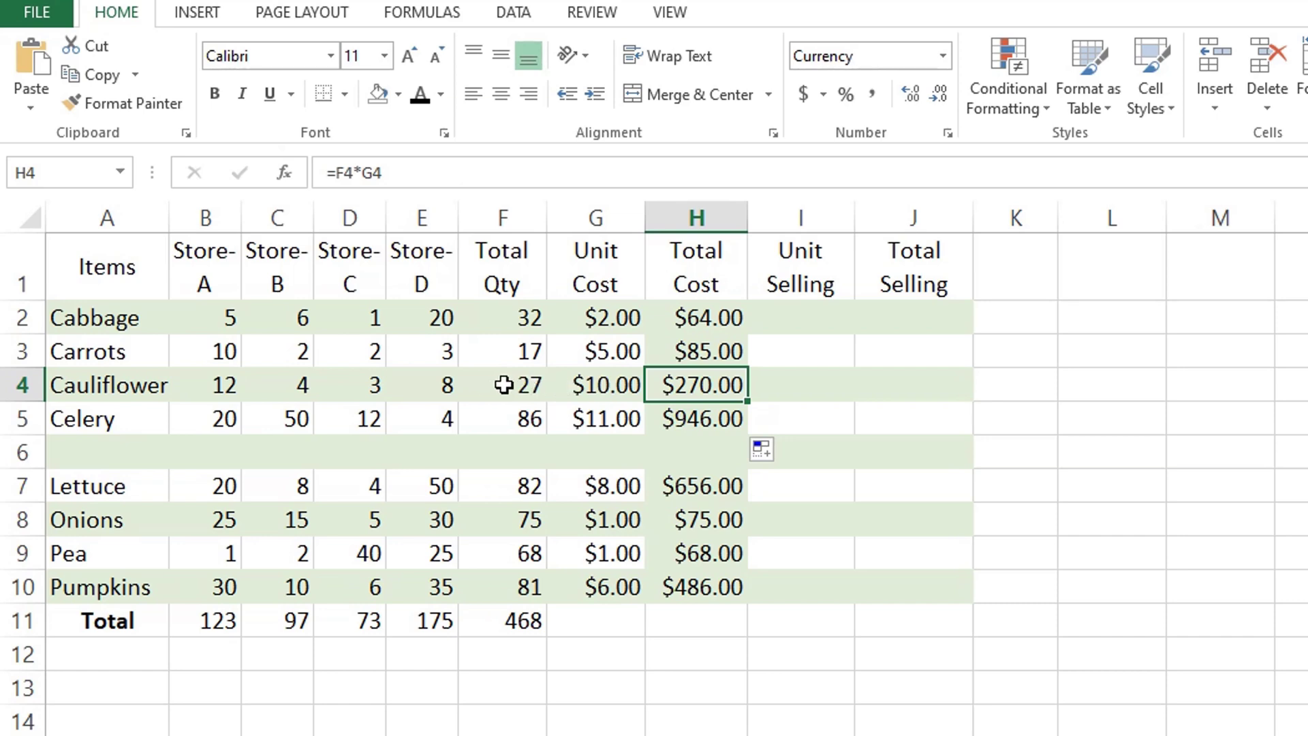
pyautogui.doubleClick(702, 384)
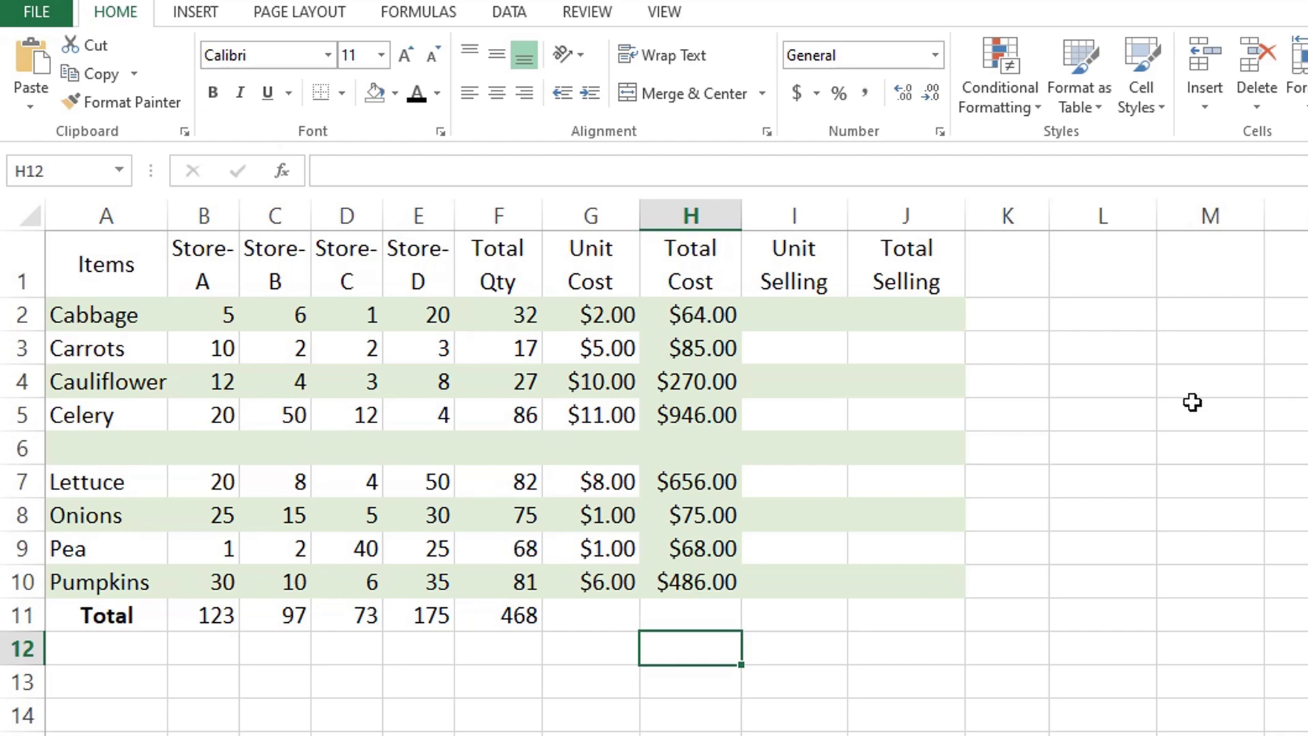
# Enter =G2*1.1 in I2 and =G7*1.1 in I7 as Unit Selling prices
pyautogui.click(799, 320)
pyautogui.write('=')
pyautogui.click(603, 312)
pyautogui.write('*1.1')
pyautogui.press('Return')
pyautogui.click(783, 485)
pyautogui.write('=')
pyautogui.click(592, 483)
pyautogui.write('*1.1')
pyautogui.press('Return')
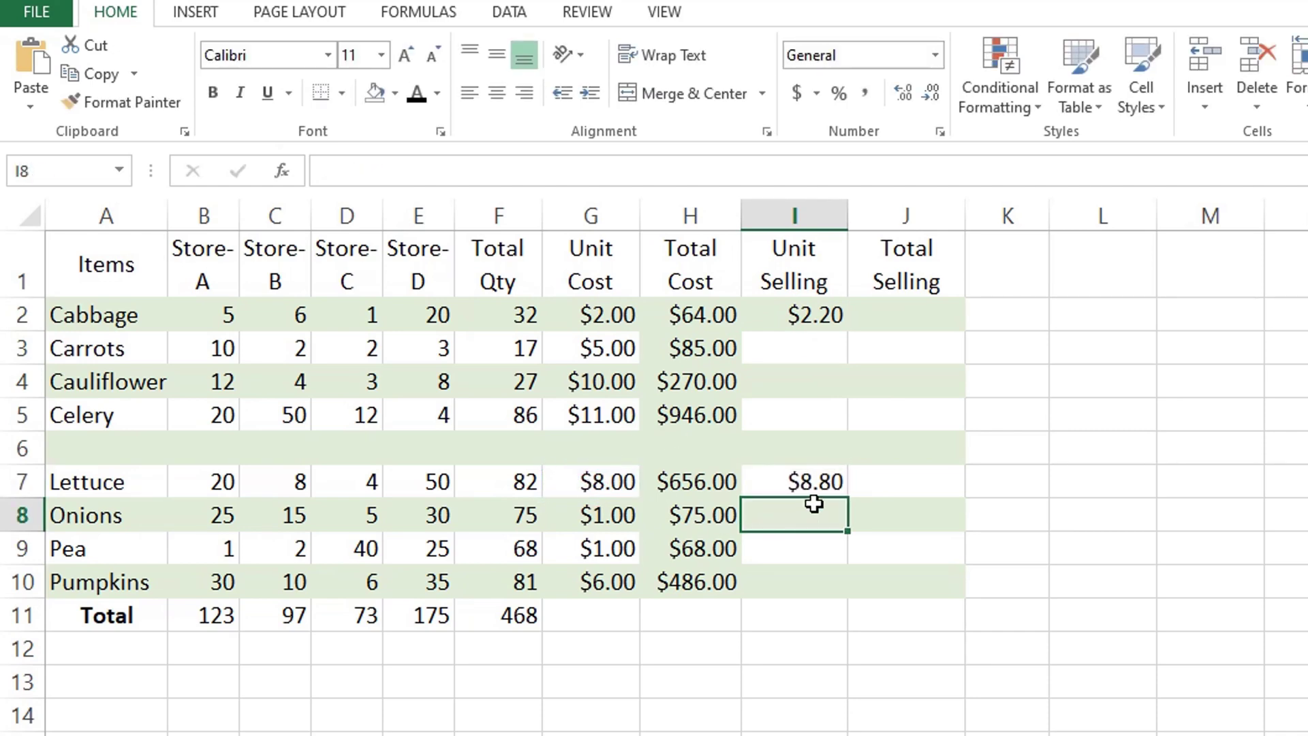
# Fill Unit Selling down to Celery in I5 and to Pumpkins in I10
pyautogui.click(799, 316)
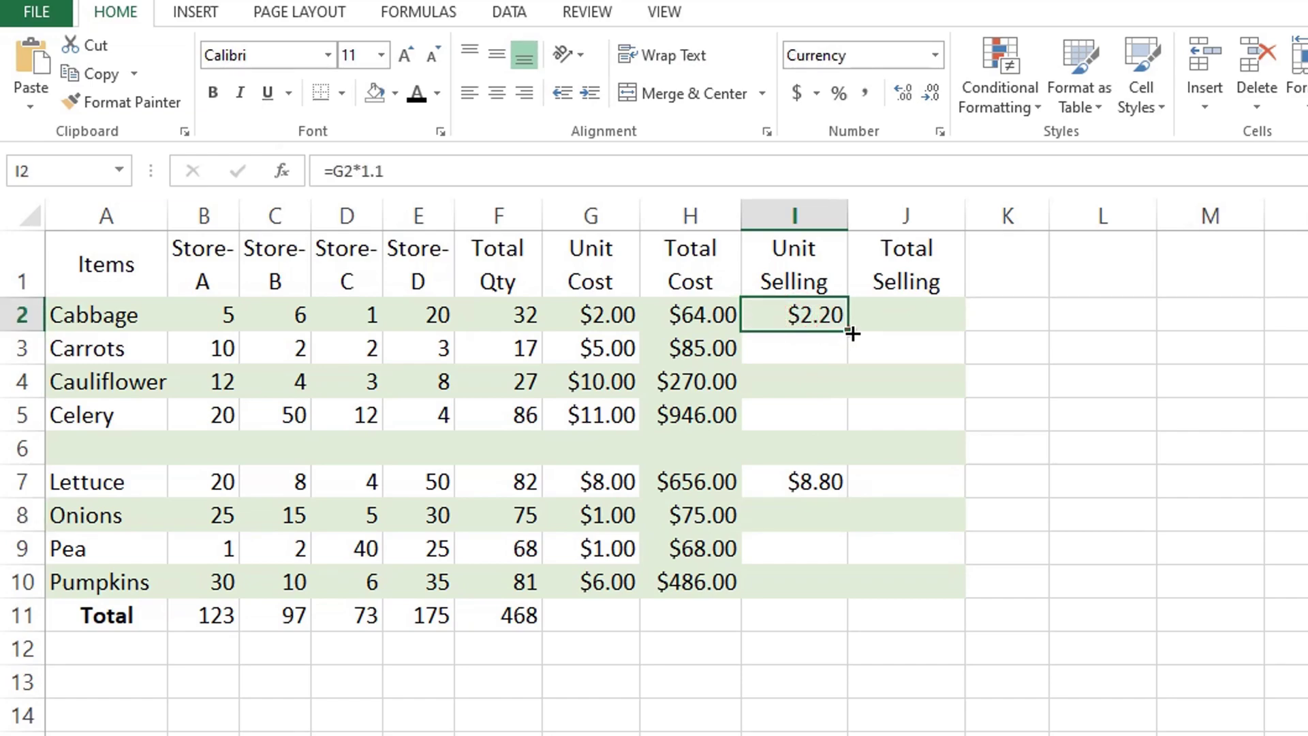
pyautogui.moveTo(849, 332); pyautogui.dragTo(847, 429)
pyautogui.click(823, 477)
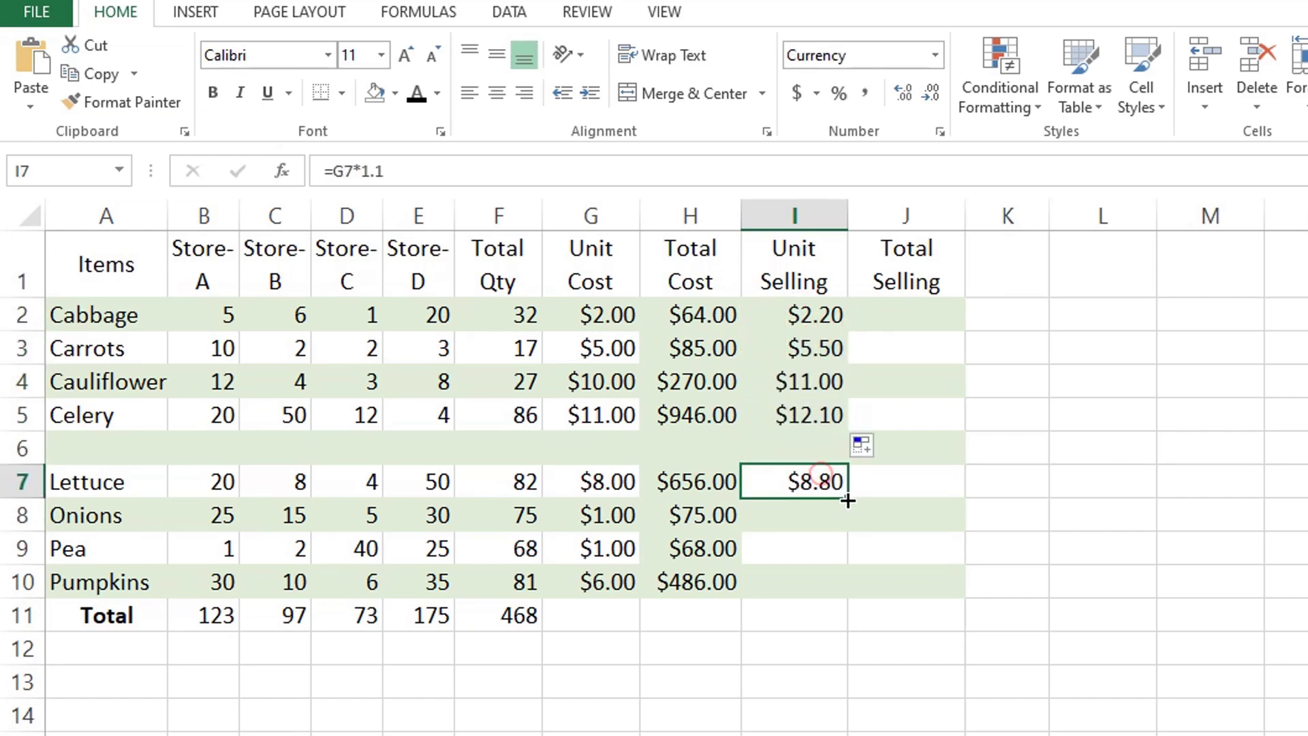
pyautogui.doubleClick(848, 496)
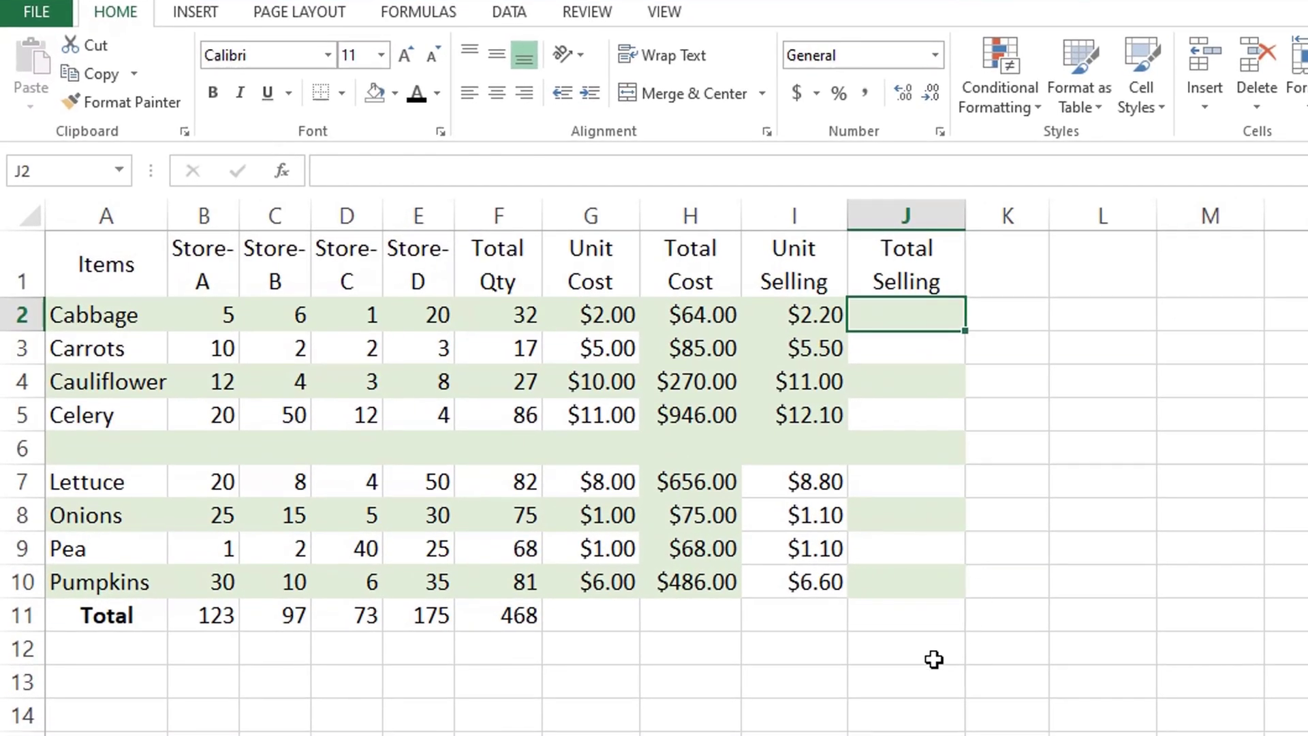
# Enter =F2*I2 as Cabbage's Total Selling in J2
pyautogui.click(930, 660)
pyautogui.click(894, 360)
pyautogui.click(890, 321)
pyautogui.write('=')
pyautogui.click(520, 317)
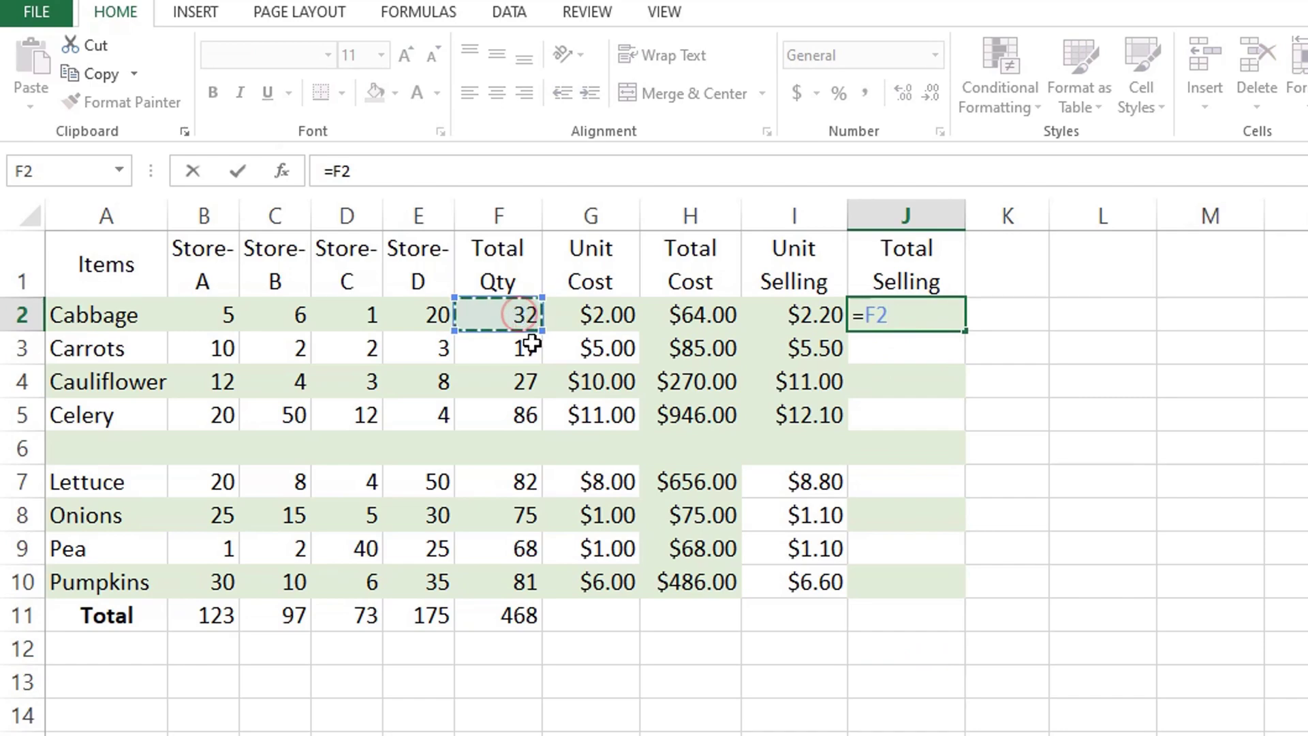
pyautogui.write('*')
pyautogui.click(795, 318)
pyautogui.press('Return')
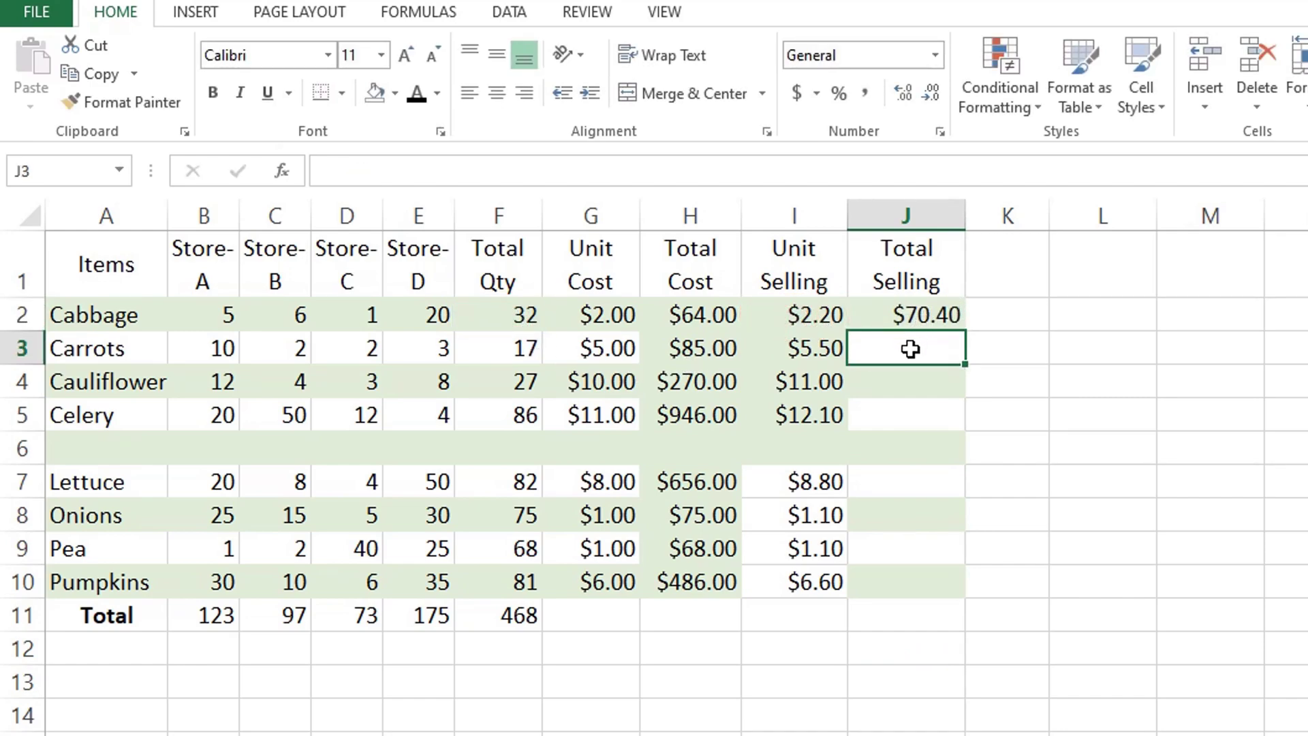
# Copy the J2 formula into J3, J5, J7:J8 and J10
pyautogui.click(915, 316)
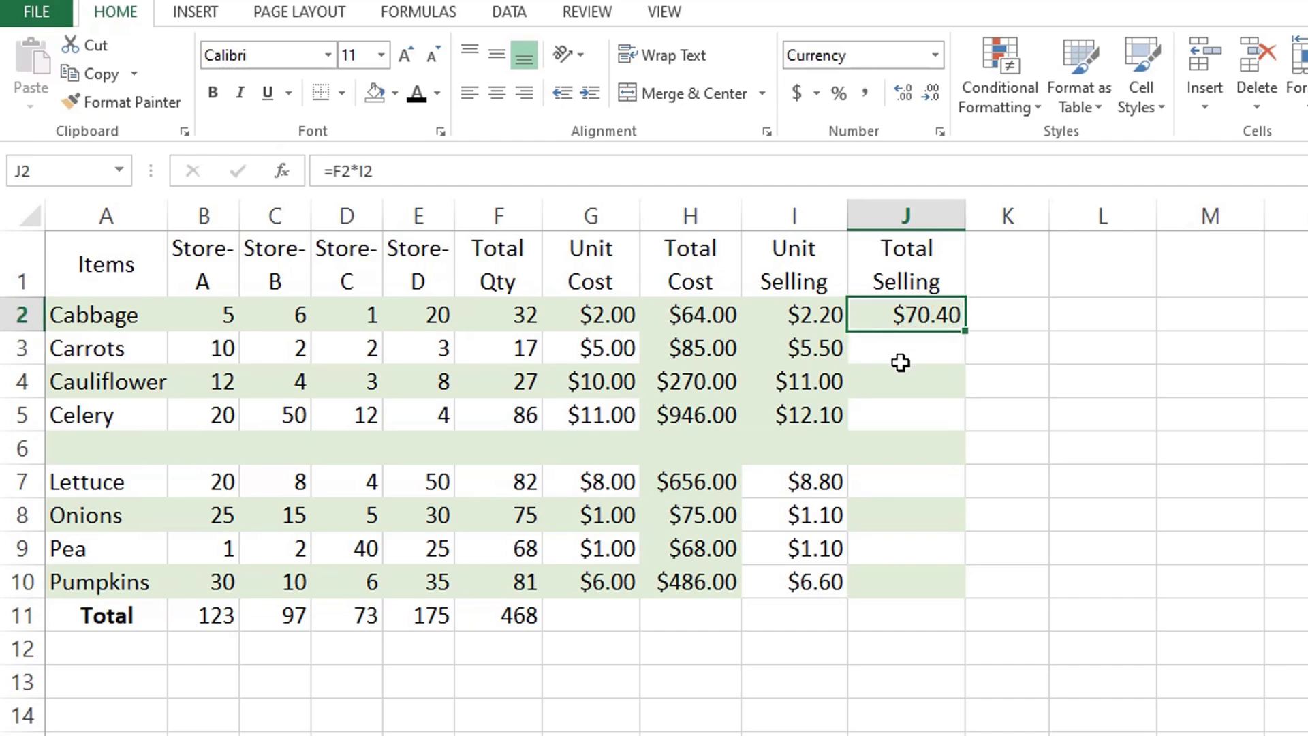
pyautogui.hotkey('ctrl', 'c')
pyautogui.click(911, 360)
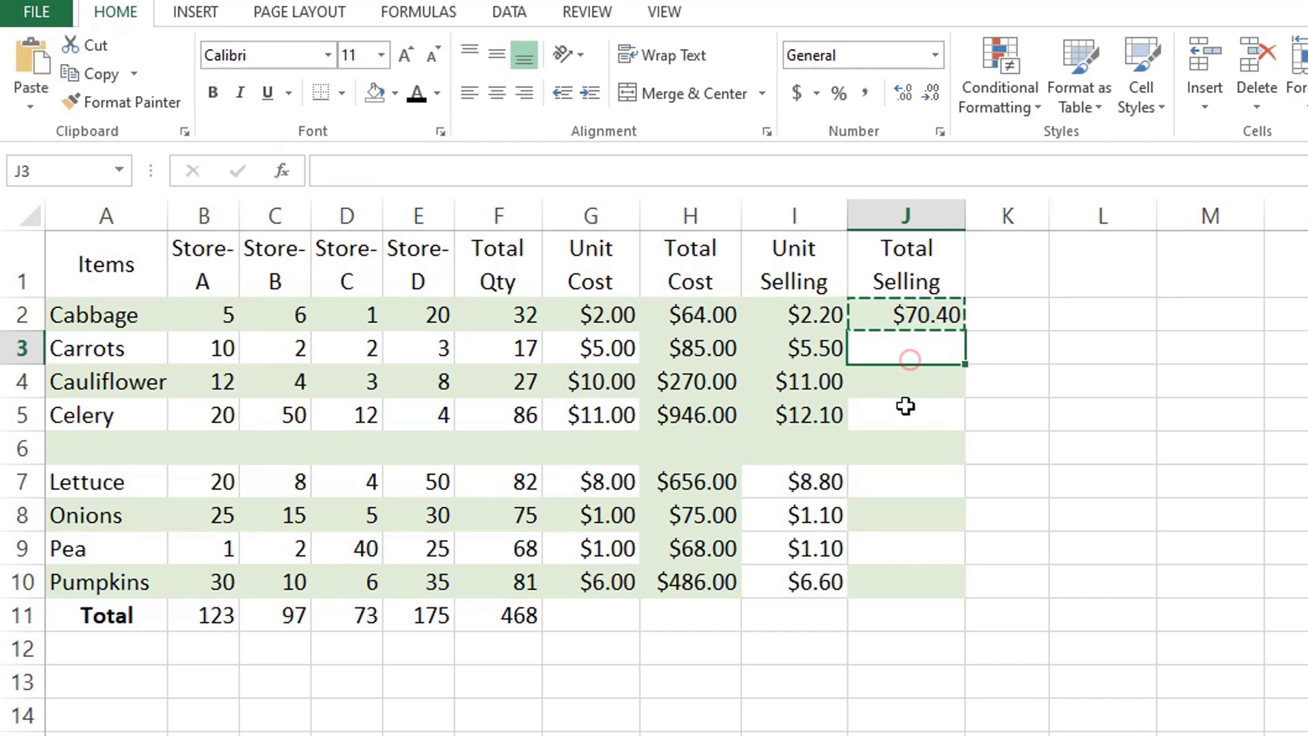
pyautogui.keyDown('ctrl'); pyautogui.click(908, 411); pyautogui.keyUp('ctrl')
pyautogui.keyDown('ctrl'); pyautogui.click(904, 485); pyautogui.keyUp('ctrl')
pyautogui.moveTo(905, 484); pyautogui.dragTo(903, 509)
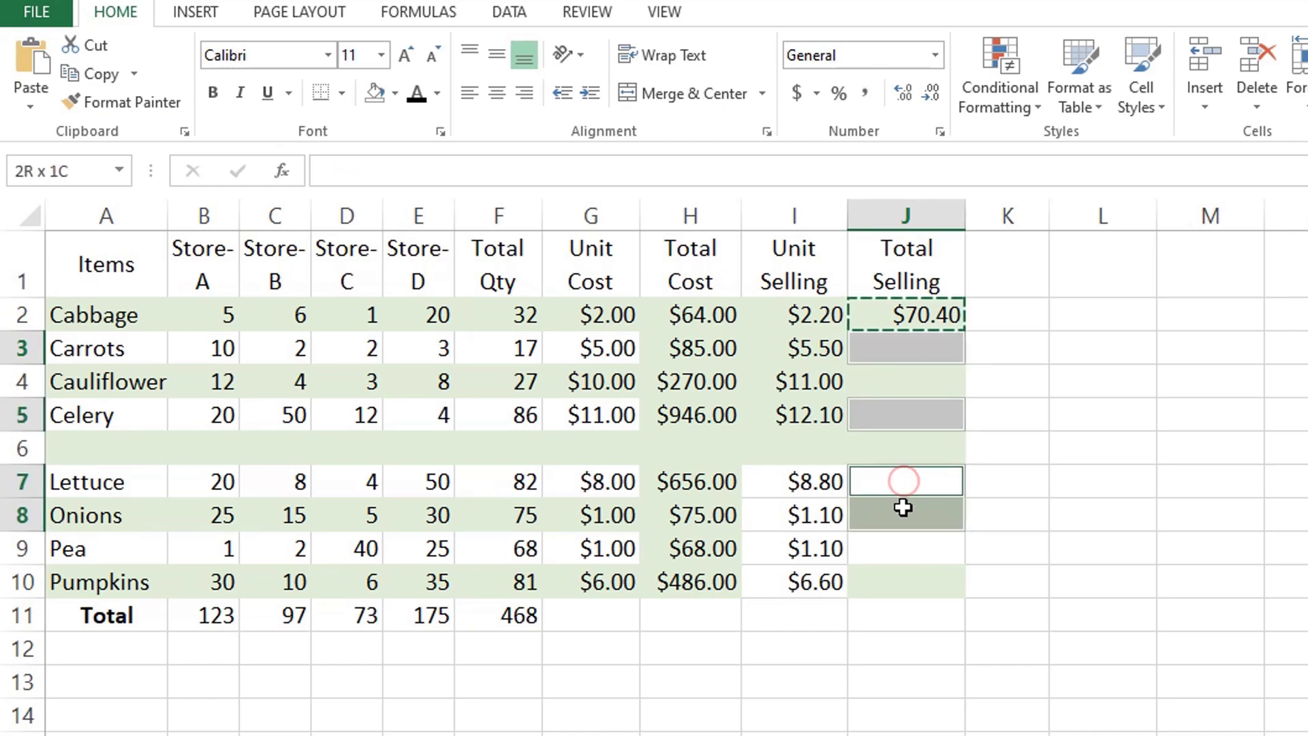
pyautogui.keyDown('ctrl'); pyautogui.click(909, 582); pyautogui.keyUp('ctrl')
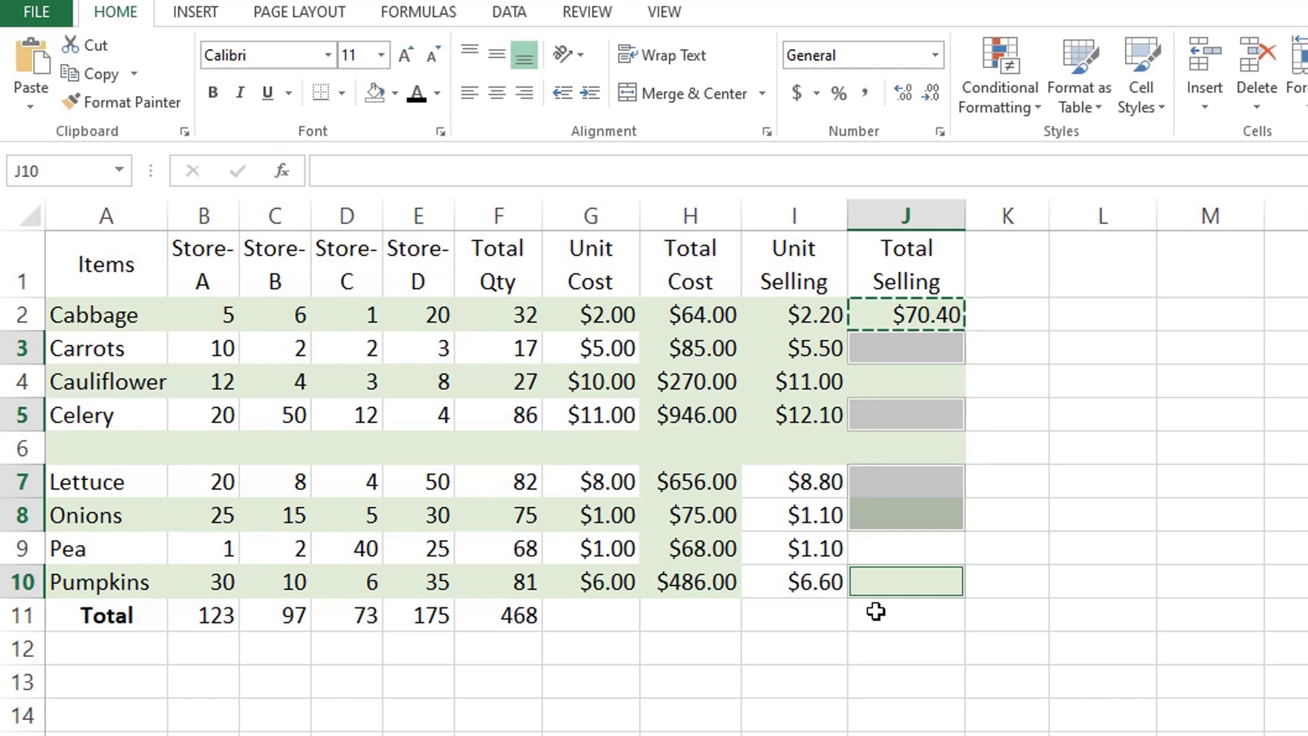
pyautogui.hotkey('ctrl', 'v')
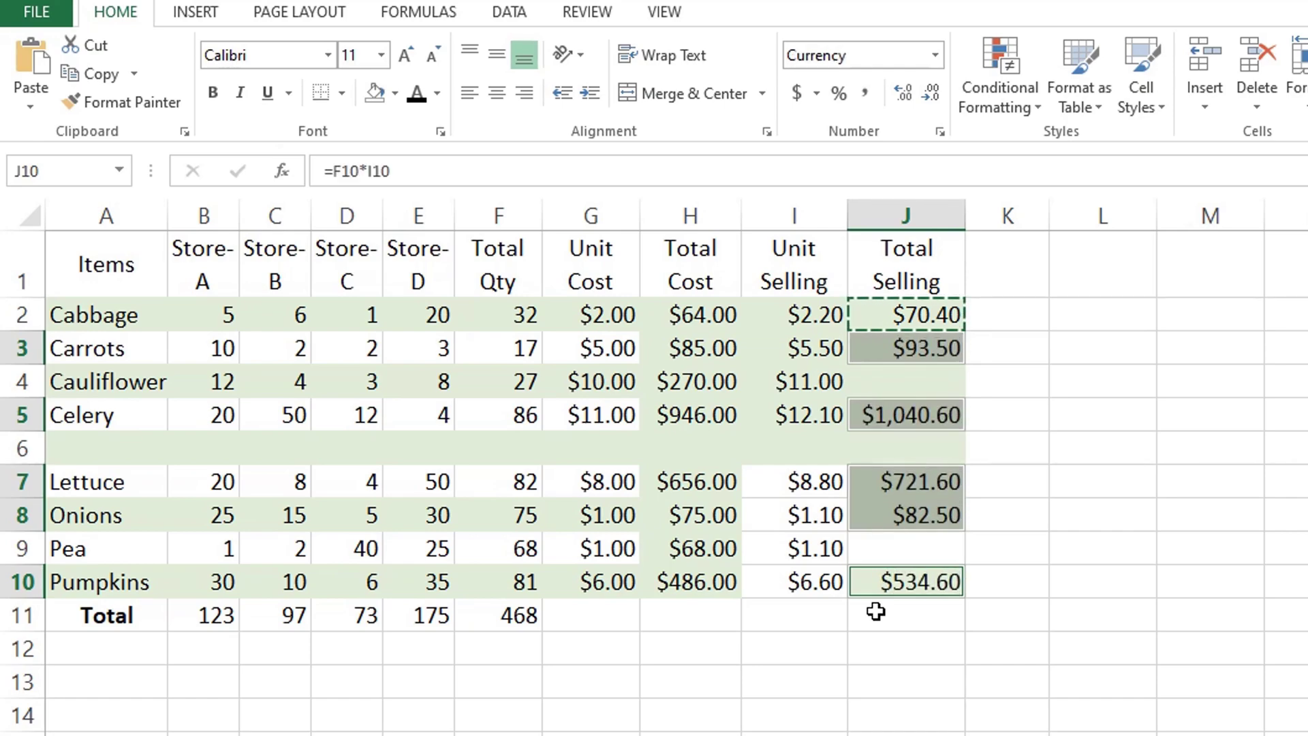
pyautogui.click(1045, 604)
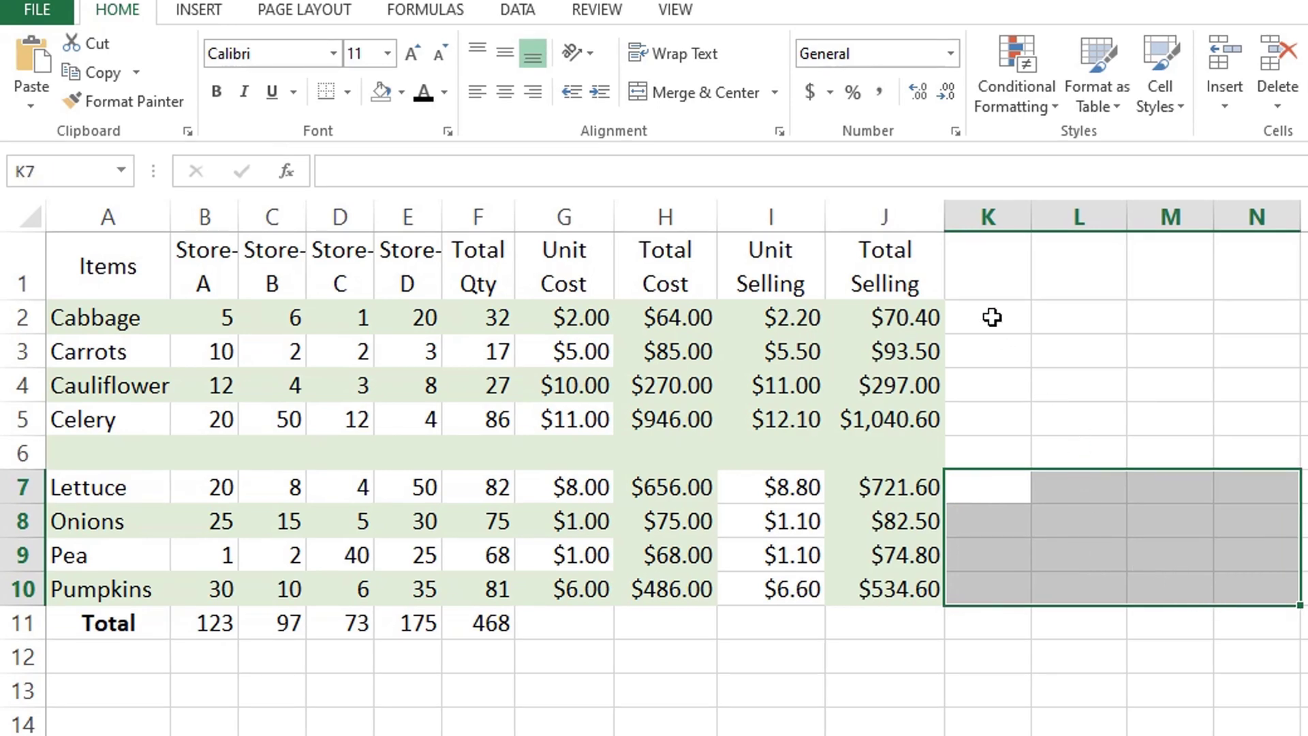
# Fill the selected K2:N10 store block with =B2*$F$2 in one entry
pyautogui.moveTo(989, 316); pyautogui.dragTo(1226, 427)
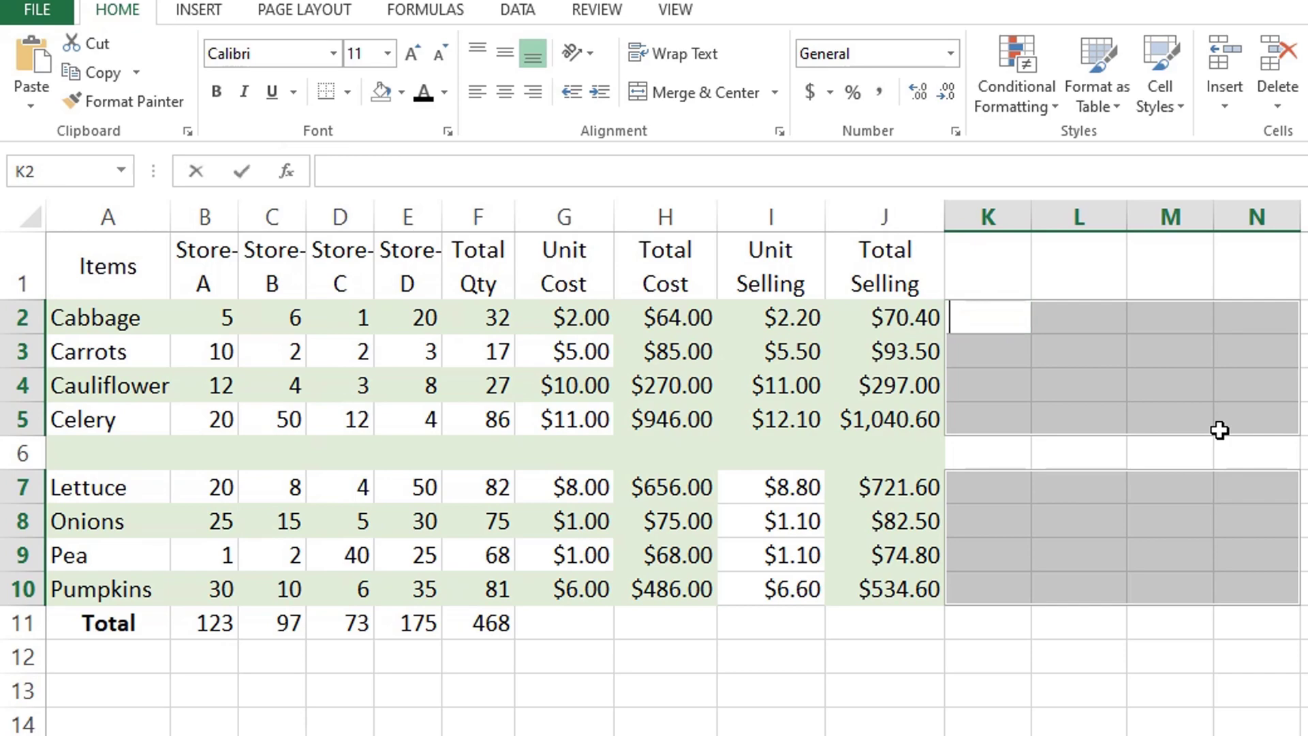
pyautogui.write('=')
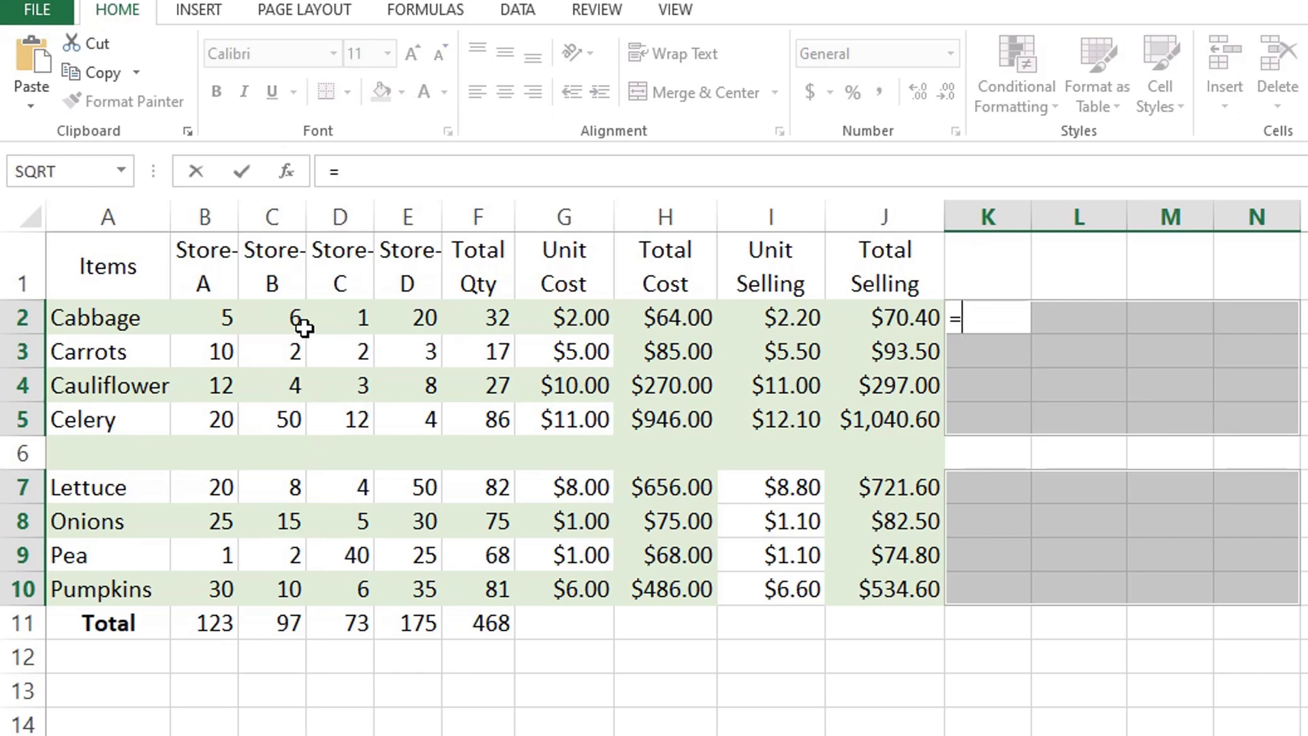
pyautogui.click(218, 317)
pyautogui.write('*')
pyautogui.click(476, 314)
pyautogui.press('F4')
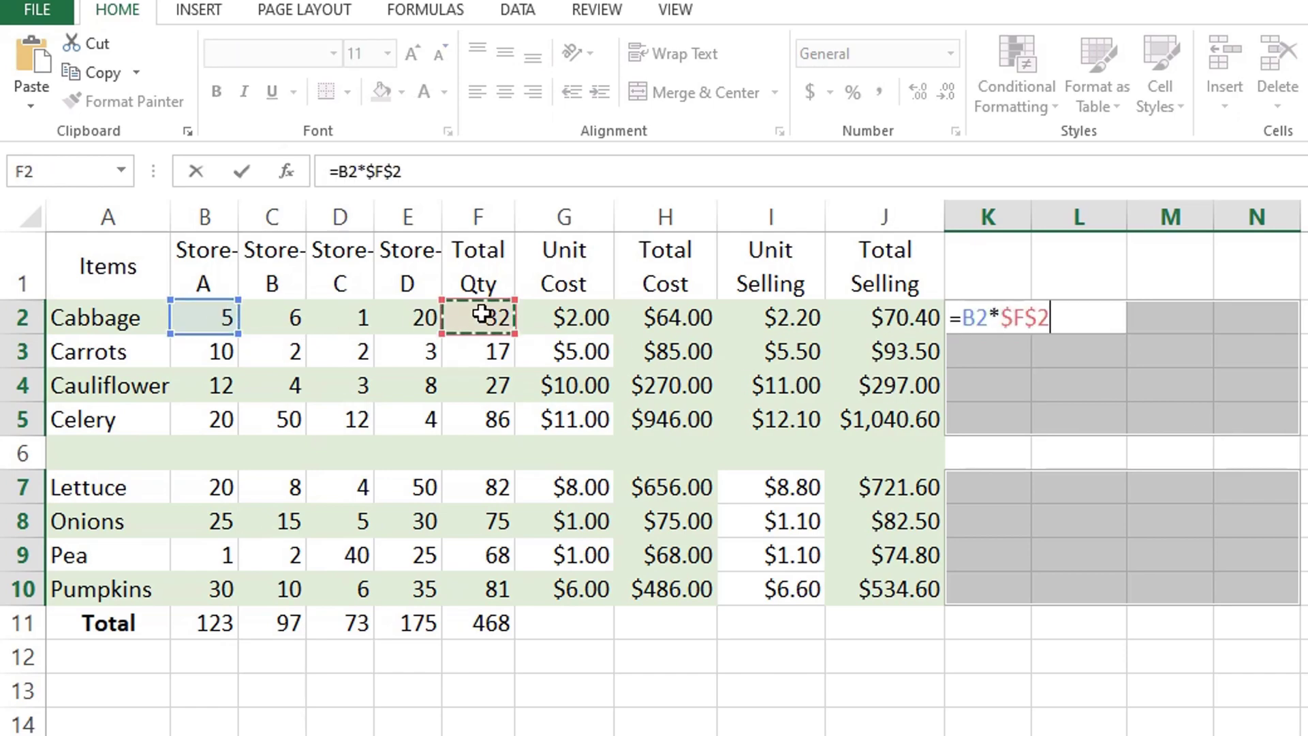
pyautogui.hotkey('ctrl', 'Return')
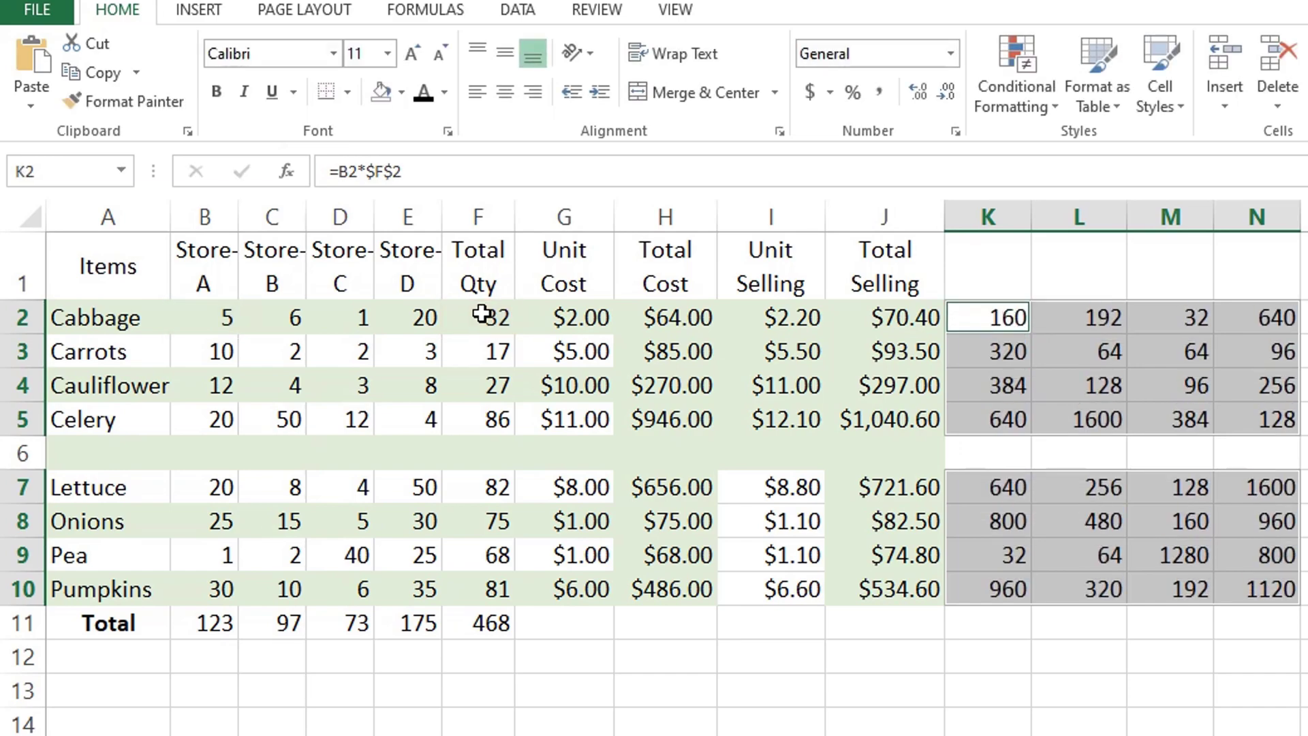
pyautogui.click(690, 685)
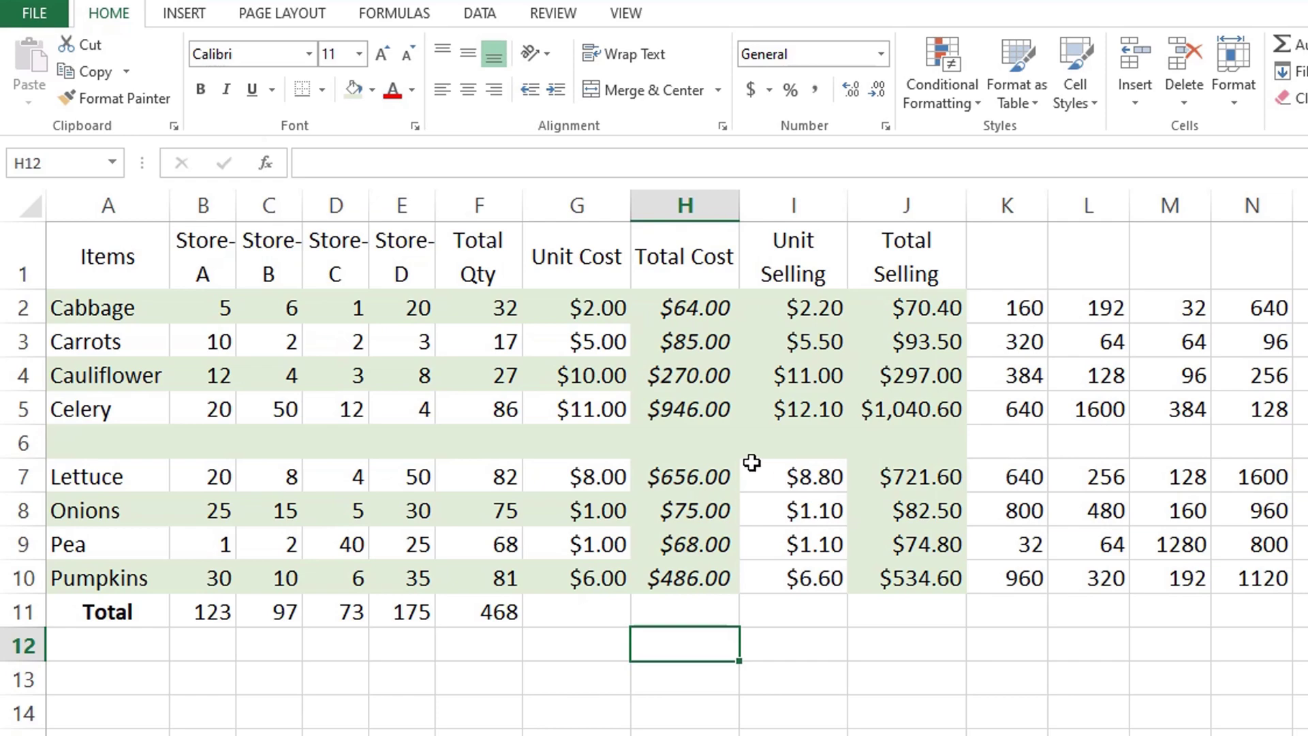
# Clear Total Cost H3:H10 and remove the fill from G:J in rows 3, 5, 7 and 9
pyautogui.moveTo(708, 341); pyautogui.dragTo(698, 553)
pyautogui.press('Delete')
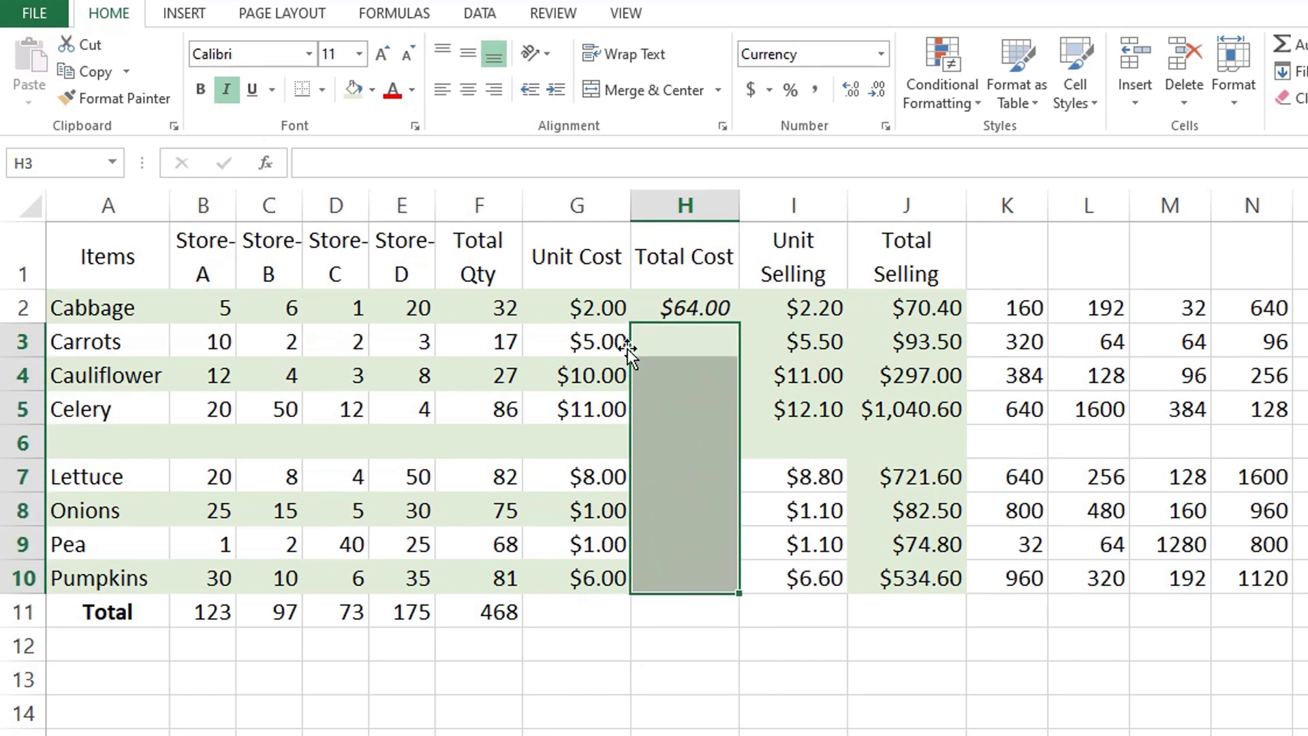
pyautogui.moveTo(590, 340); pyautogui.dragTo(906, 341)
pyautogui.moveTo(598, 408); pyautogui.dragTo(934, 409)
pyautogui.moveTo(595, 477); pyautogui.dragTo(941, 477)
pyautogui.moveTo(622, 540); pyautogui.dragTo(911, 540)
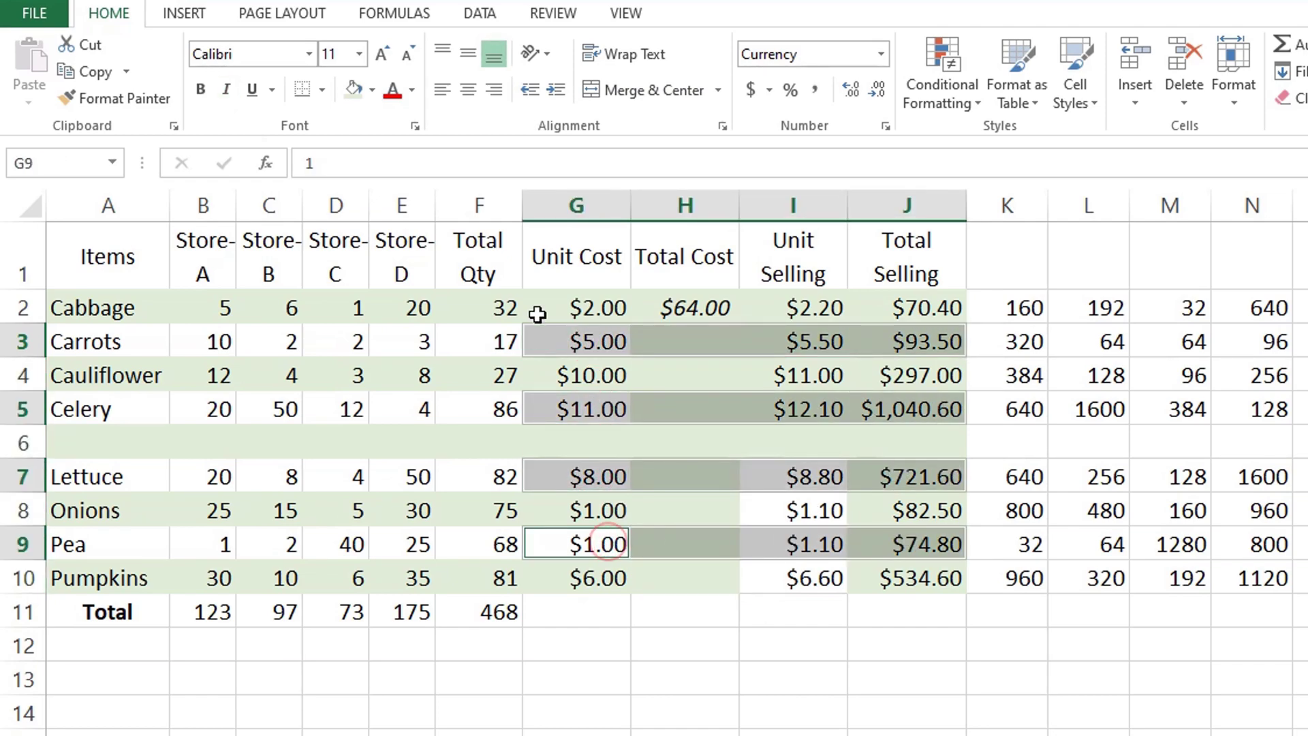
pyautogui.click(375, 97)
pyautogui.click(402, 291)
# Give Unit Selling cells I8 and I10 the light green fill
pyautogui.click(746, 600)
pyautogui.click(777, 514)
pyautogui.keyDown('ctrl'); pyautogui.click(777, 579); pyautogui.keyUp('ctrl')
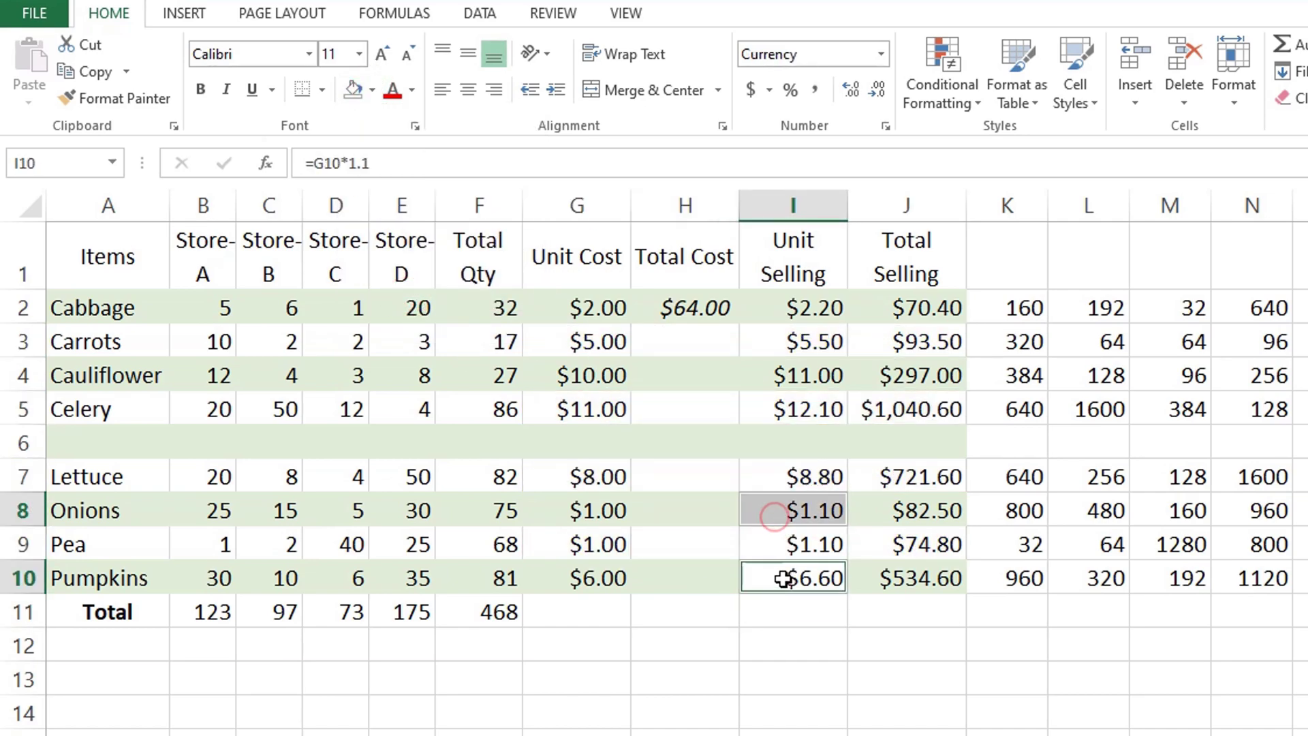
pyautogui.click(372, 90)
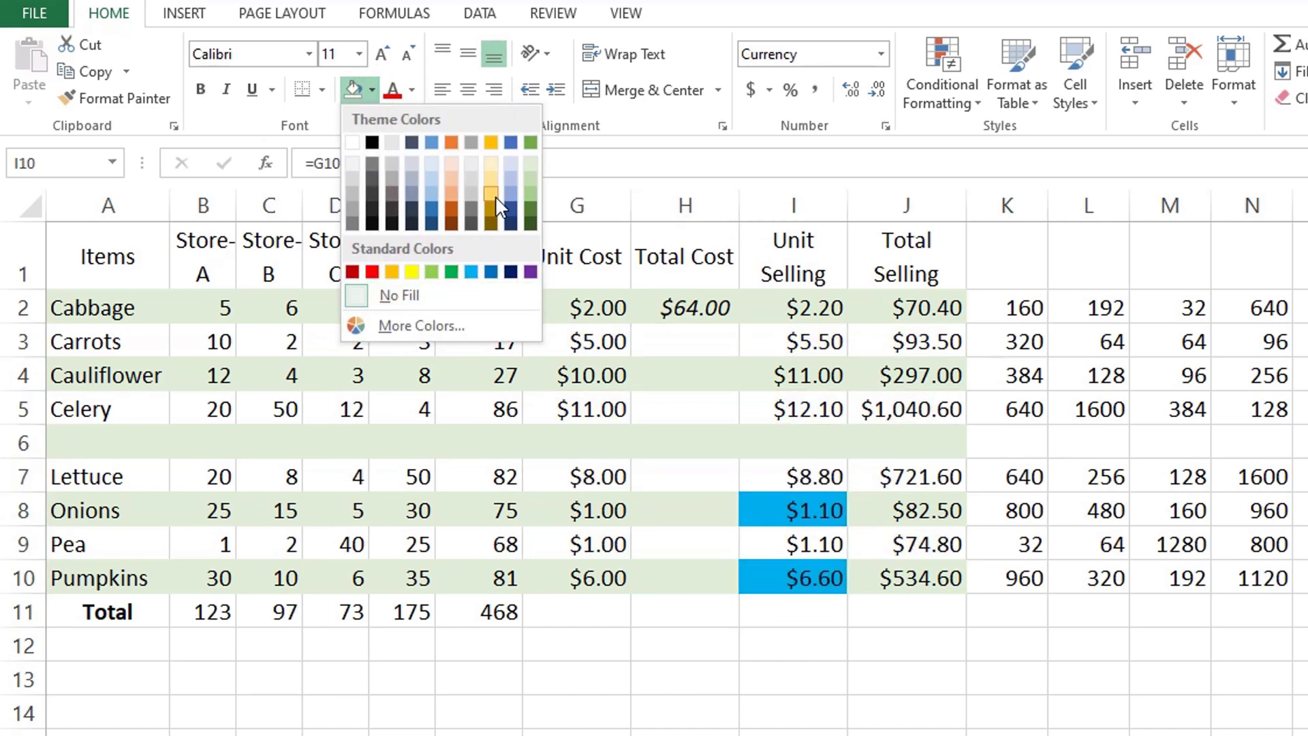
pyautogui.click(531, 162)
# Fill the H2 Total Cost formula down to H10 as a plain copy
pyautogui.click(586, 501)
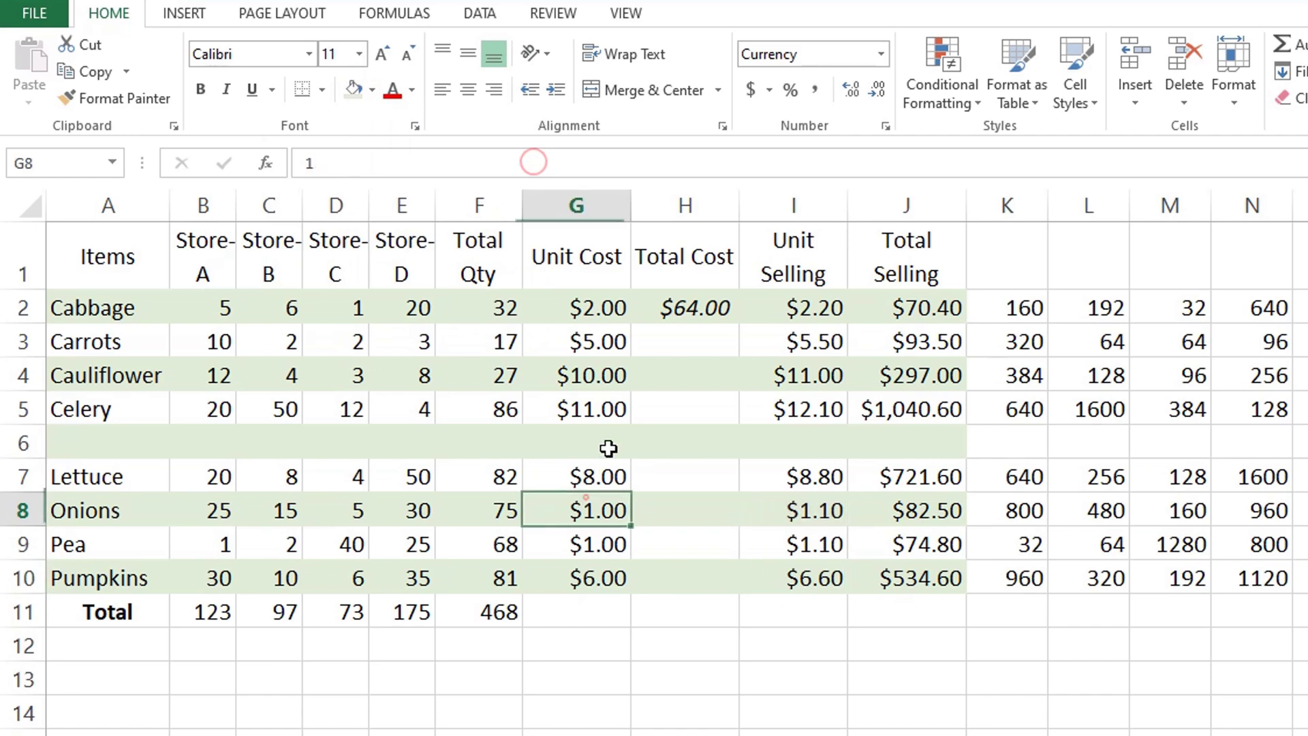
pyautogui.click(690, 310)
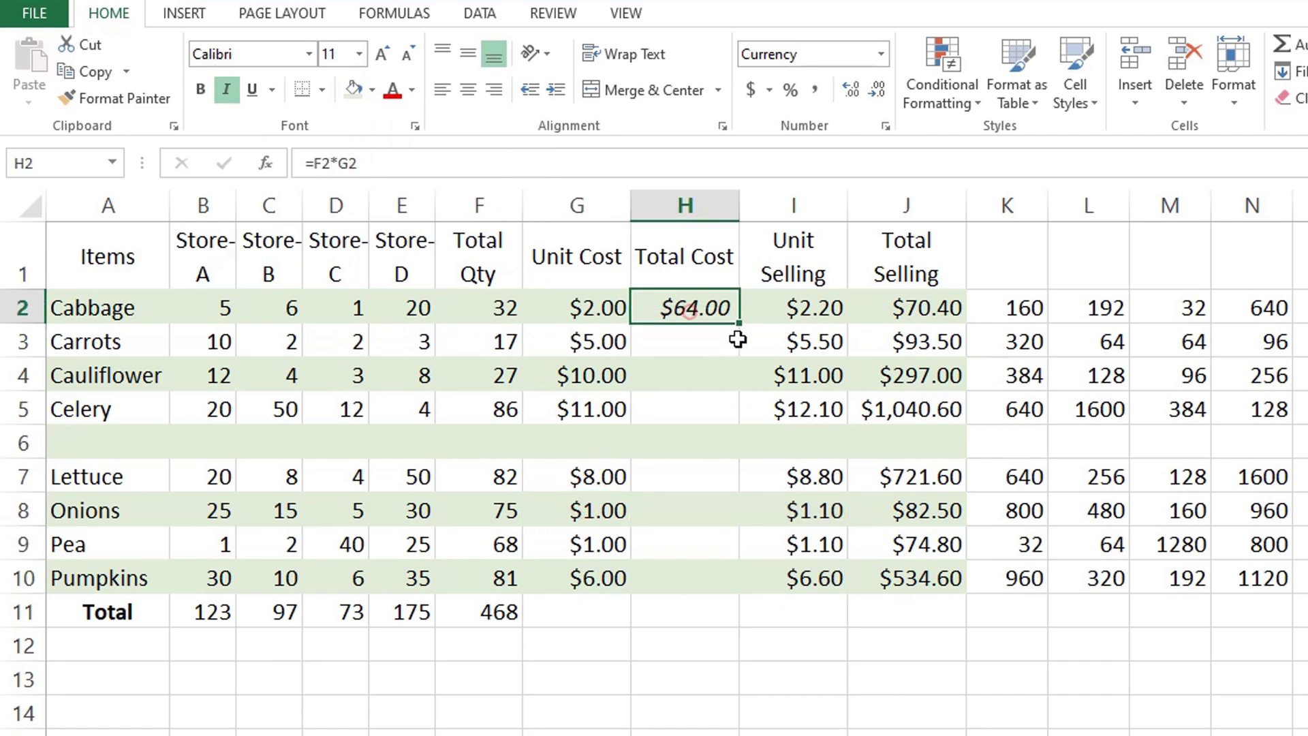
pyautogui.moveTo(739, 323); pyautogui.dragTo(722, 579)
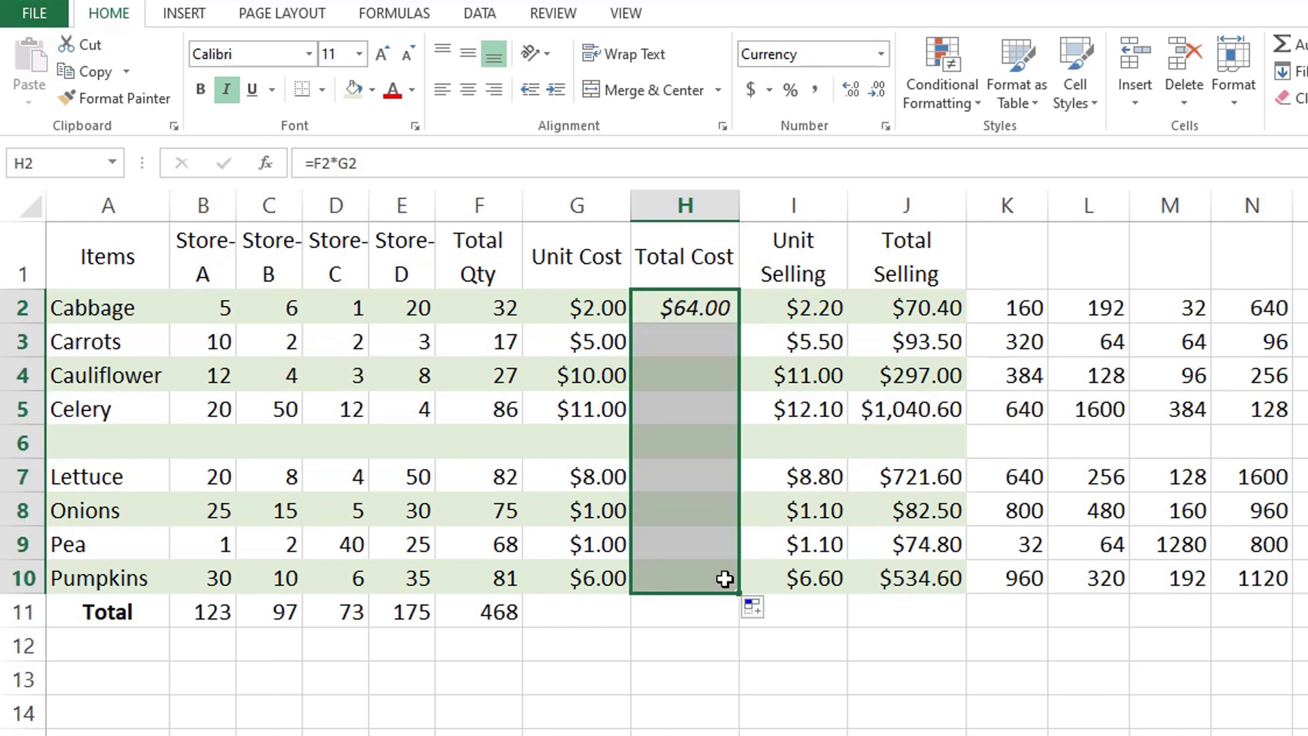
pyautogui.click(776, 610)
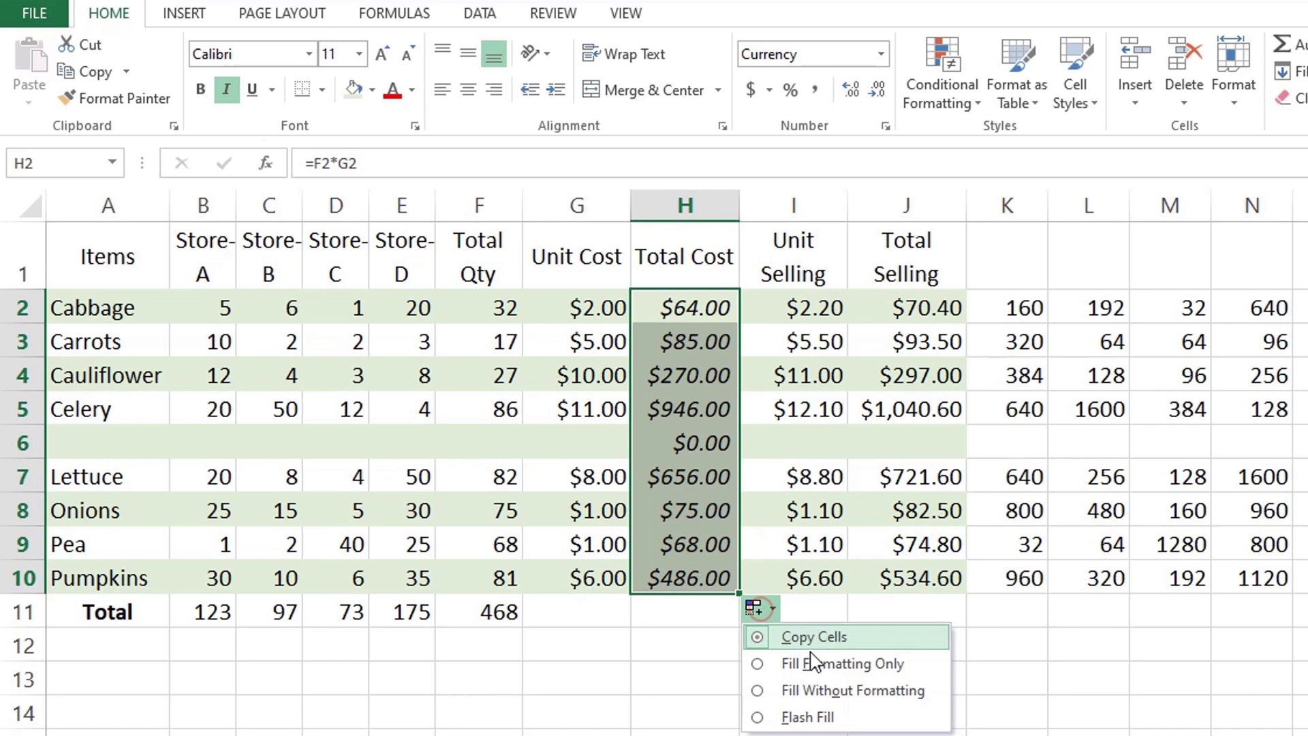
pyautogui.click(808, 689)
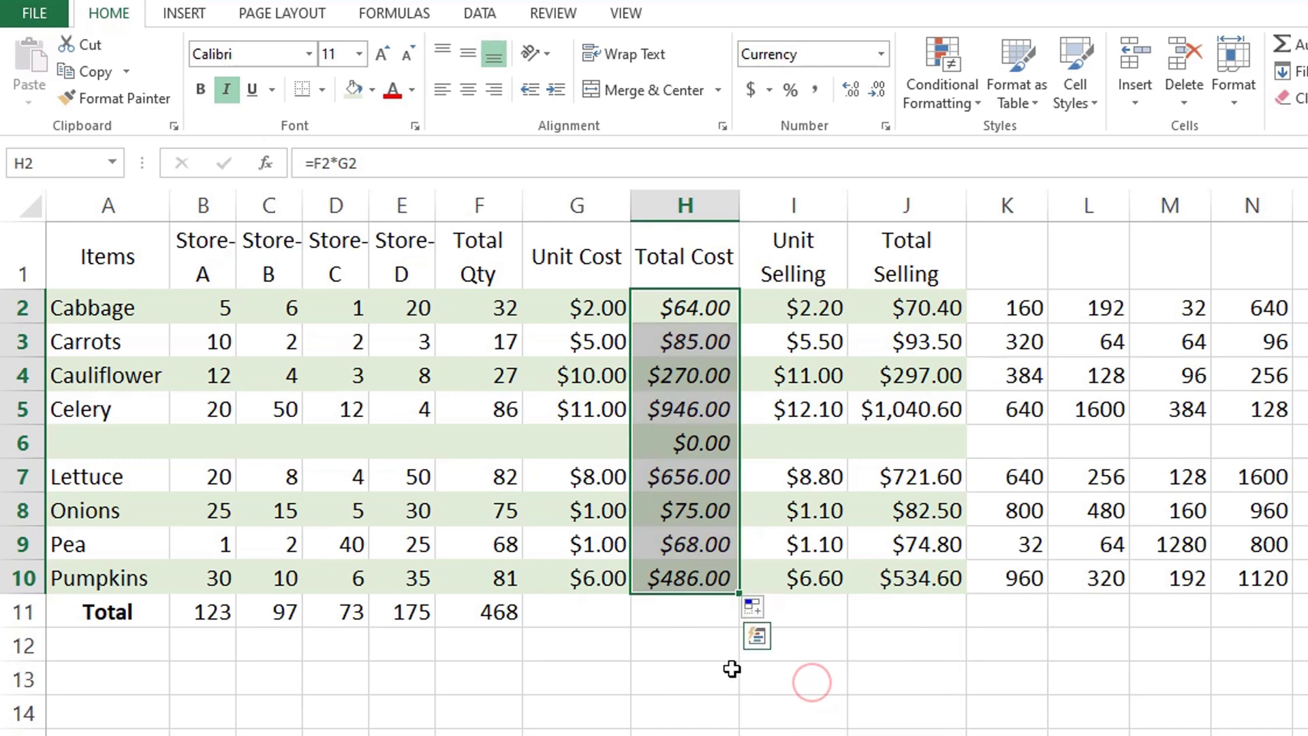
pyautogui.click(730, 668)
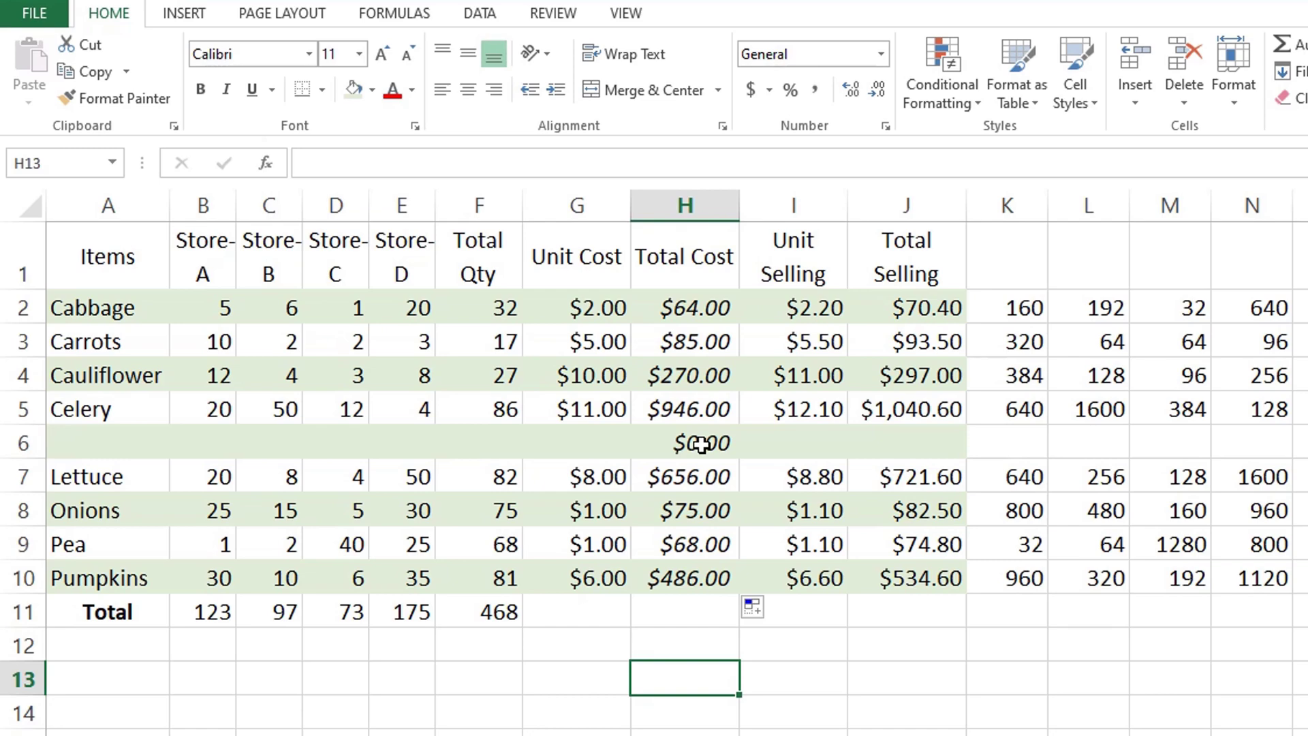
# Undo the Total Cost fill-down and make H2 red and bold
pyautogui.hotkey('ctrl', 'z')
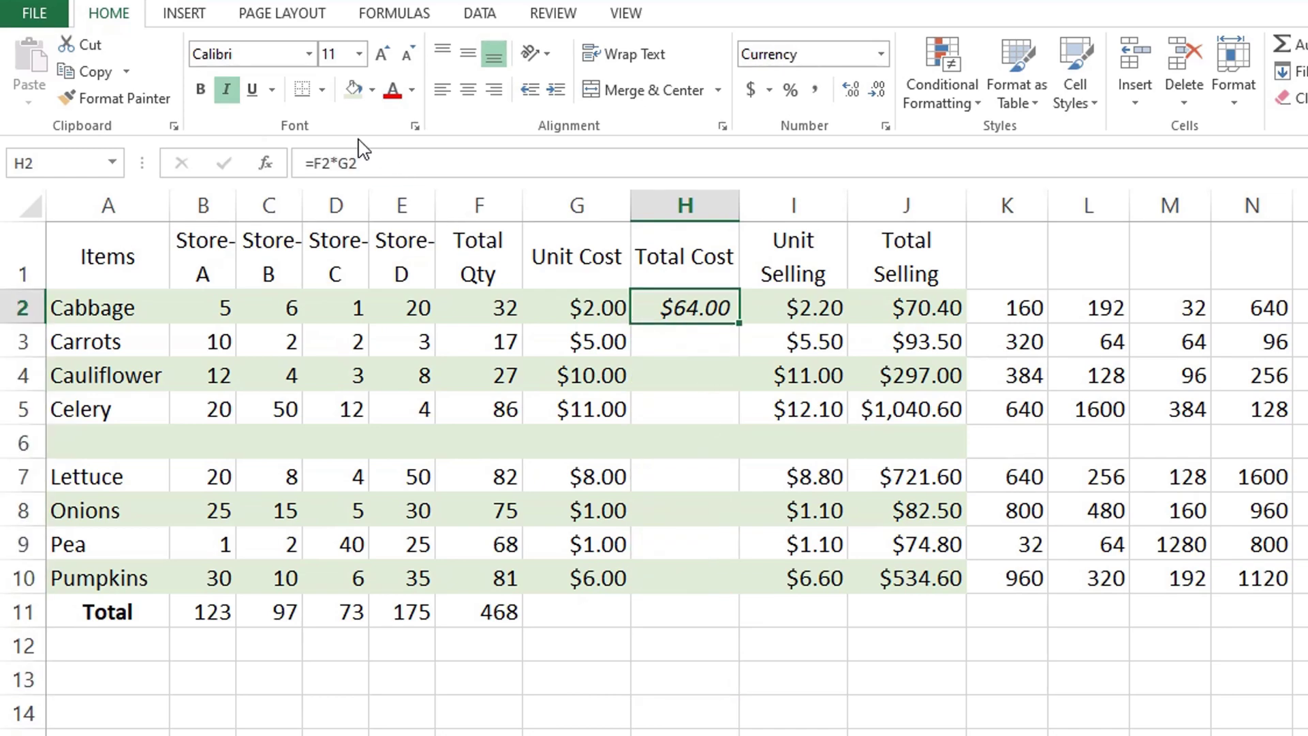
pyautogui.click(393, 90)
pyautogui.click(201, 89)
pyautogui.click(644, 369)
# Paste H2 into H3:H10 keeping its red bold source formatting
pyautogui.click(682, 321)
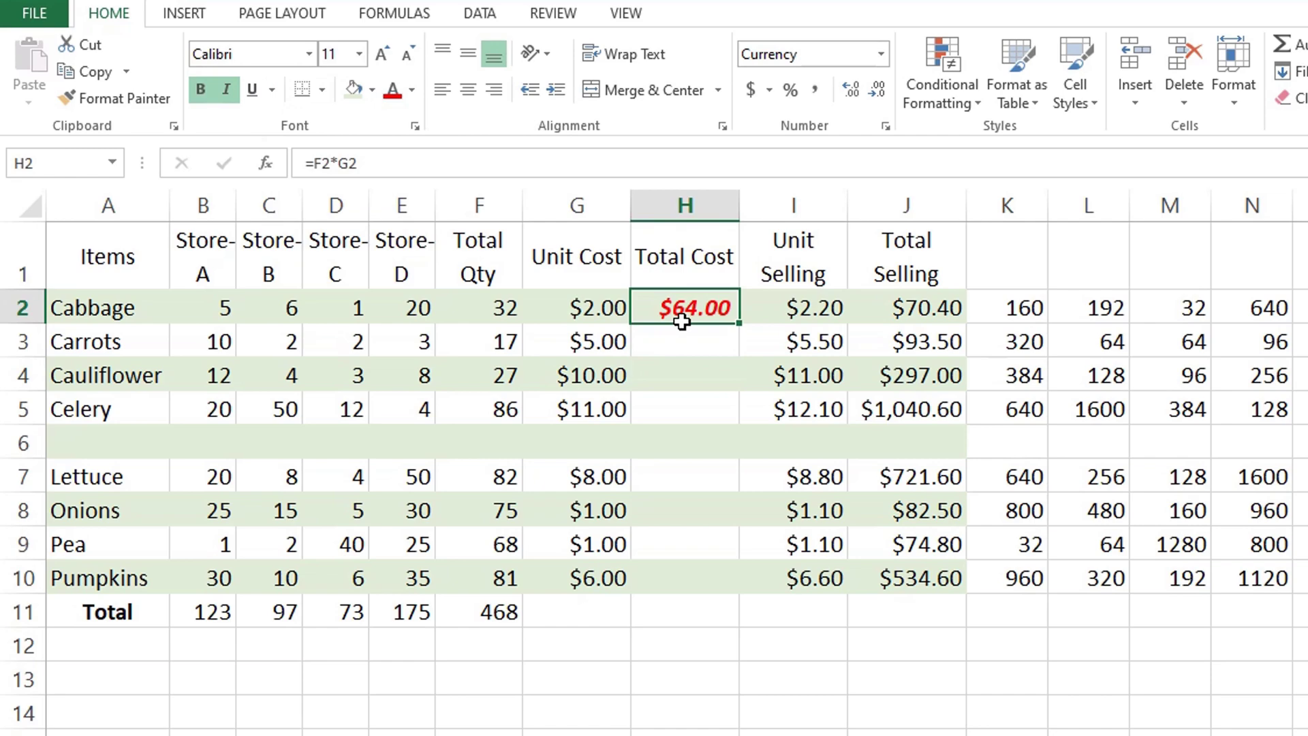
pyautogui.hotkey('ctrl', 'c')
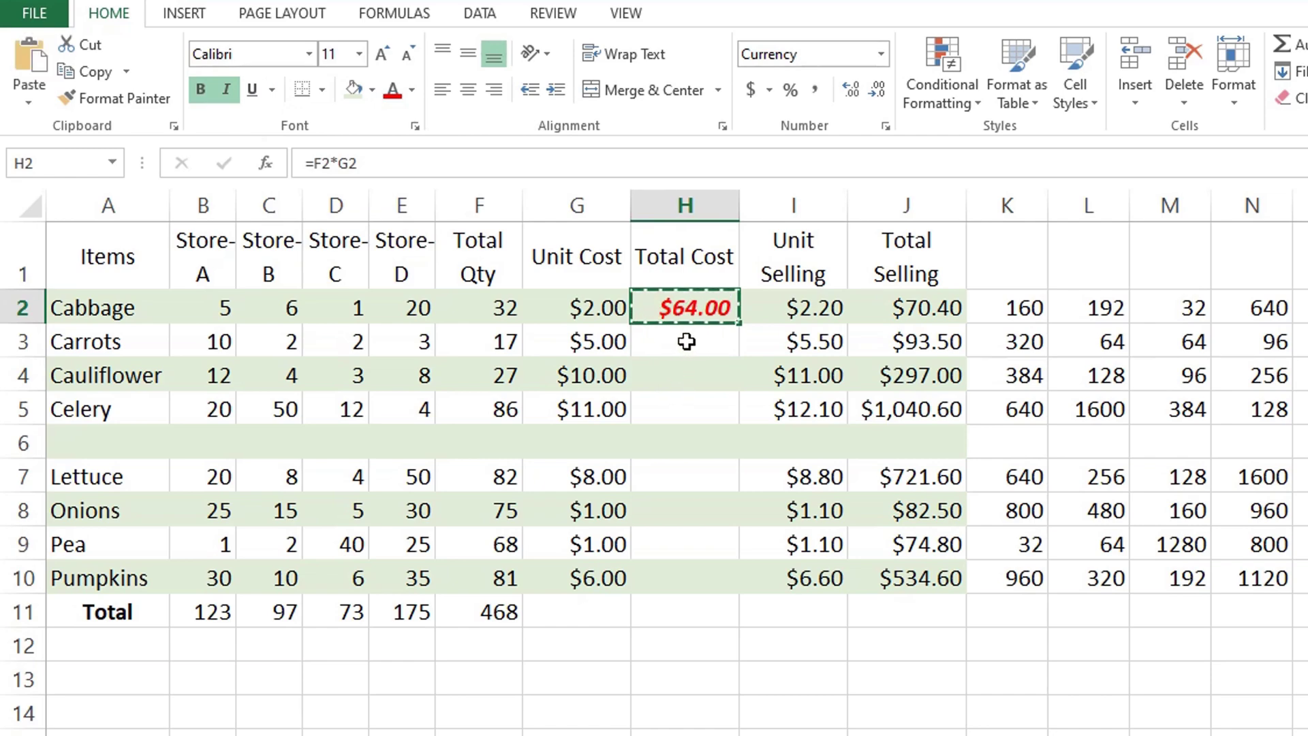
pyautogui.moveTo(686, 341); pyautogui.dragTo(702, 566)
pyautogui.rightClick(675, 341)
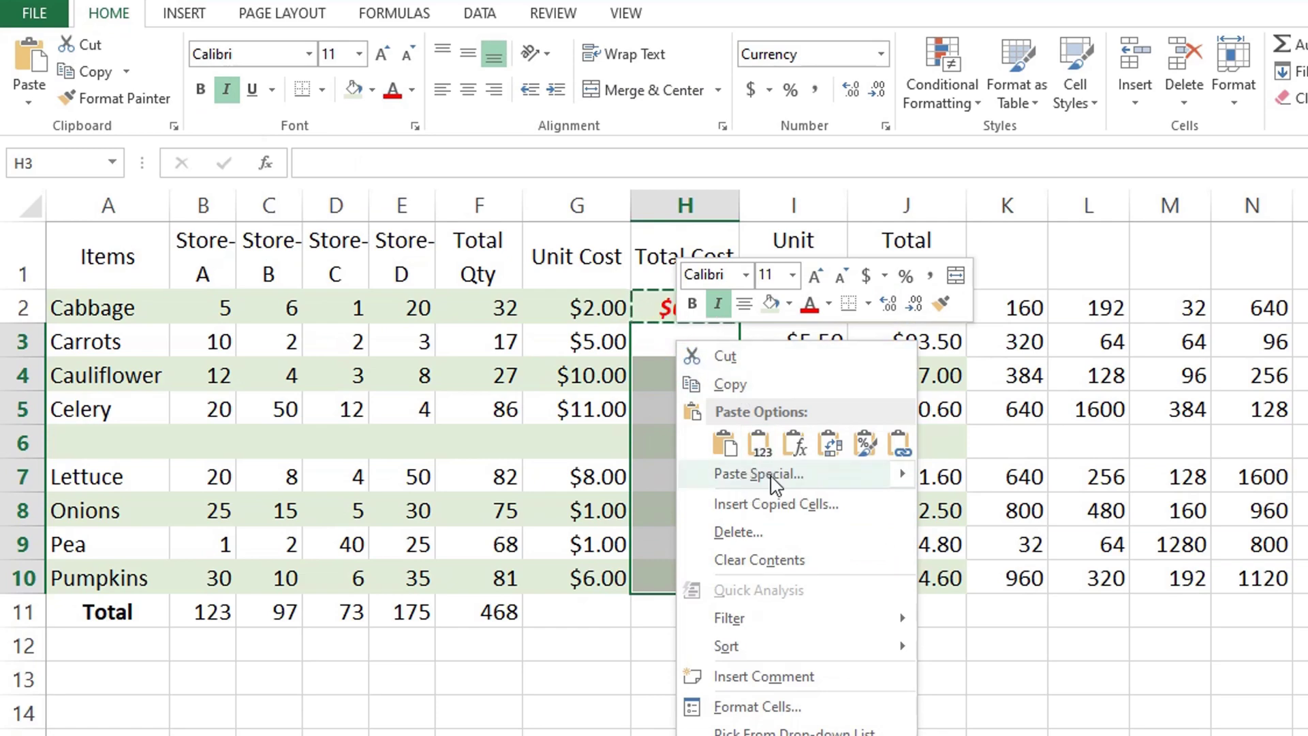
pyautogui.moveTo(847, 488)
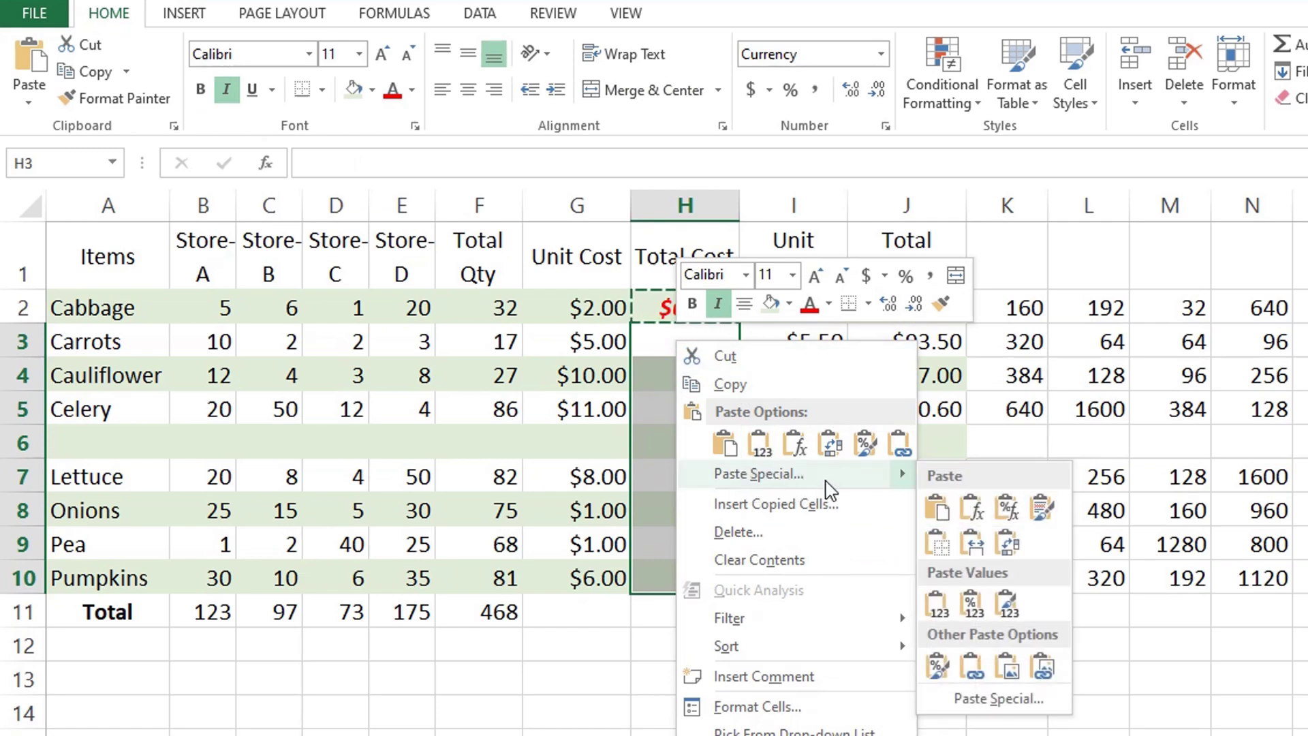
pyautogui.click(937, 508)
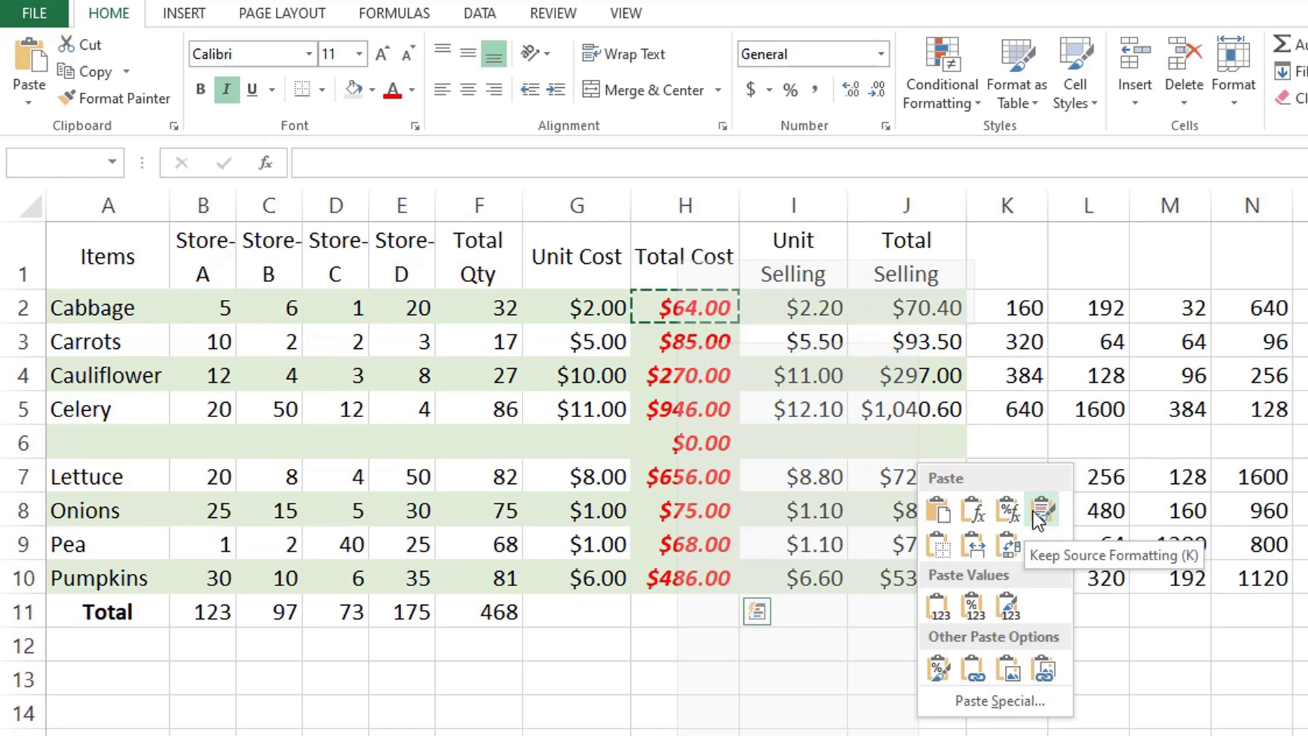
pyautogui.click(1038, 516)
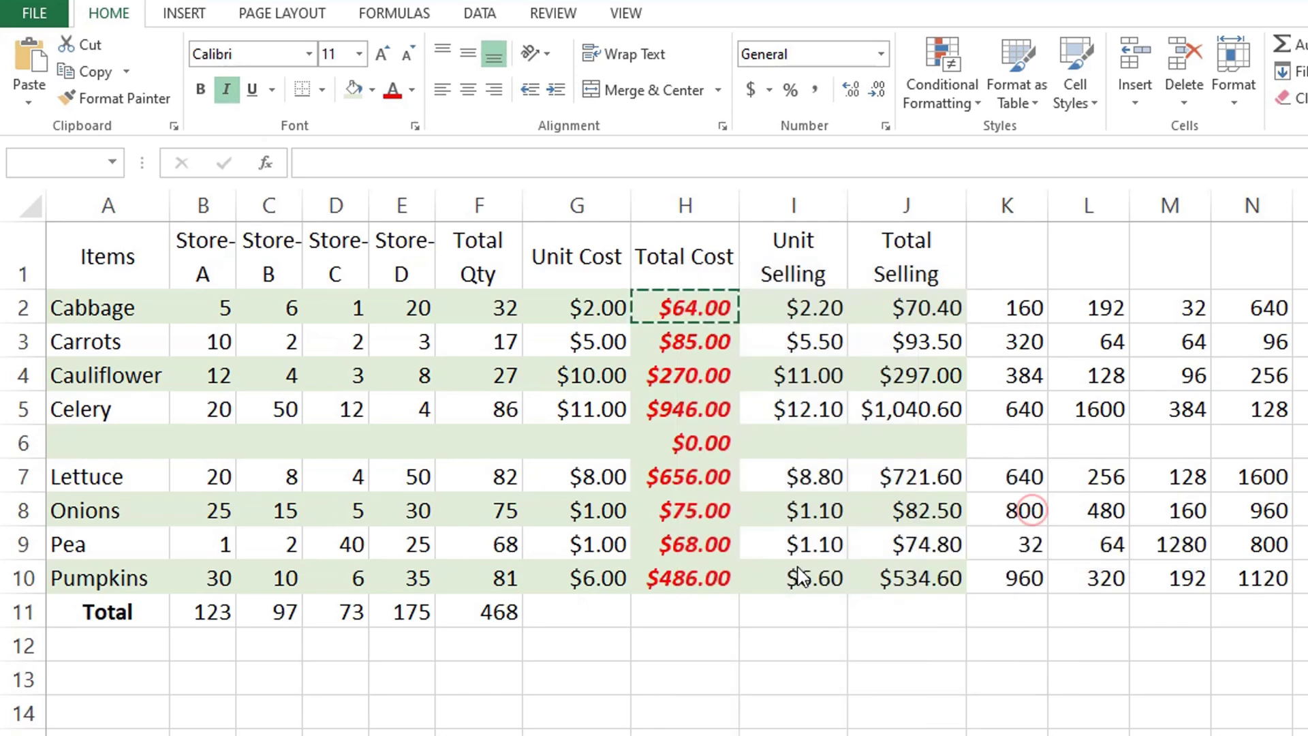
# Remove the green fill from Total Cost cells H3, H5, H7 and H9
pyautogui.click(657, 339)
pyautogui.click(683, 396)
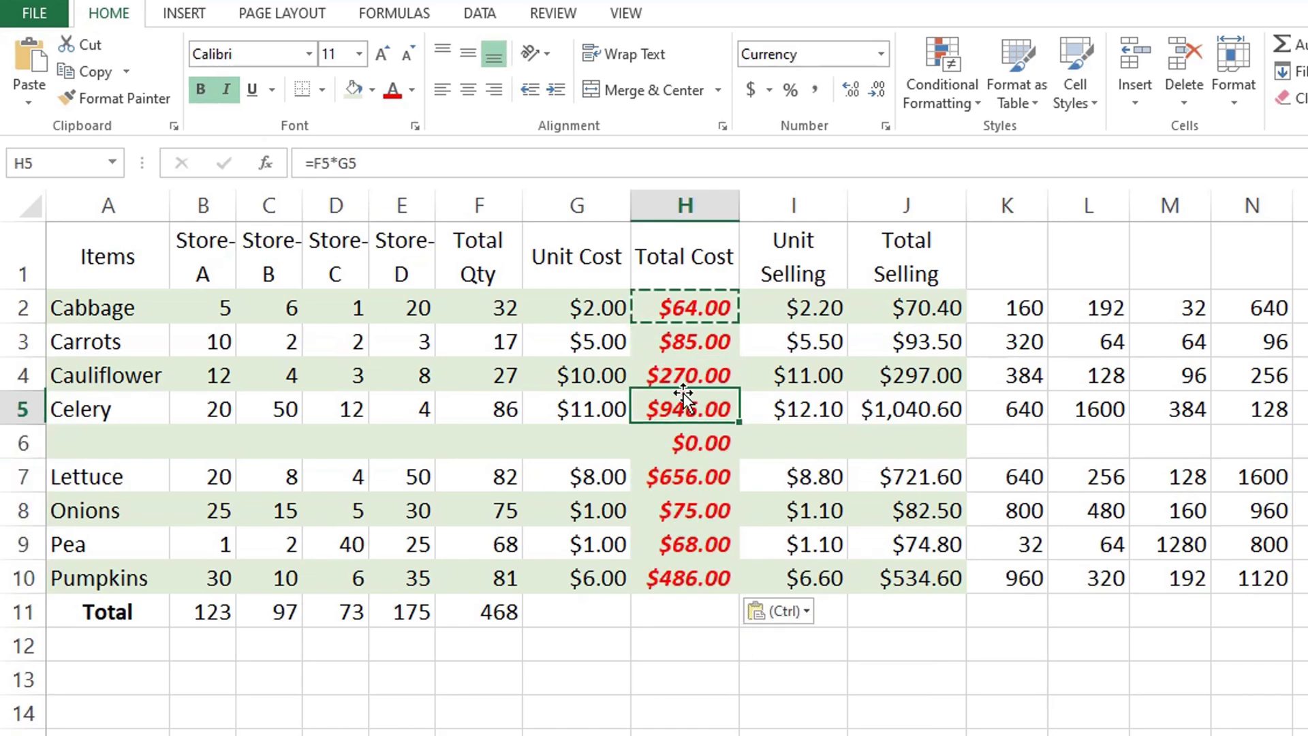
pyautogui.press('Escape')
pyautogui.press('Up')
pyautogui.press('Up')
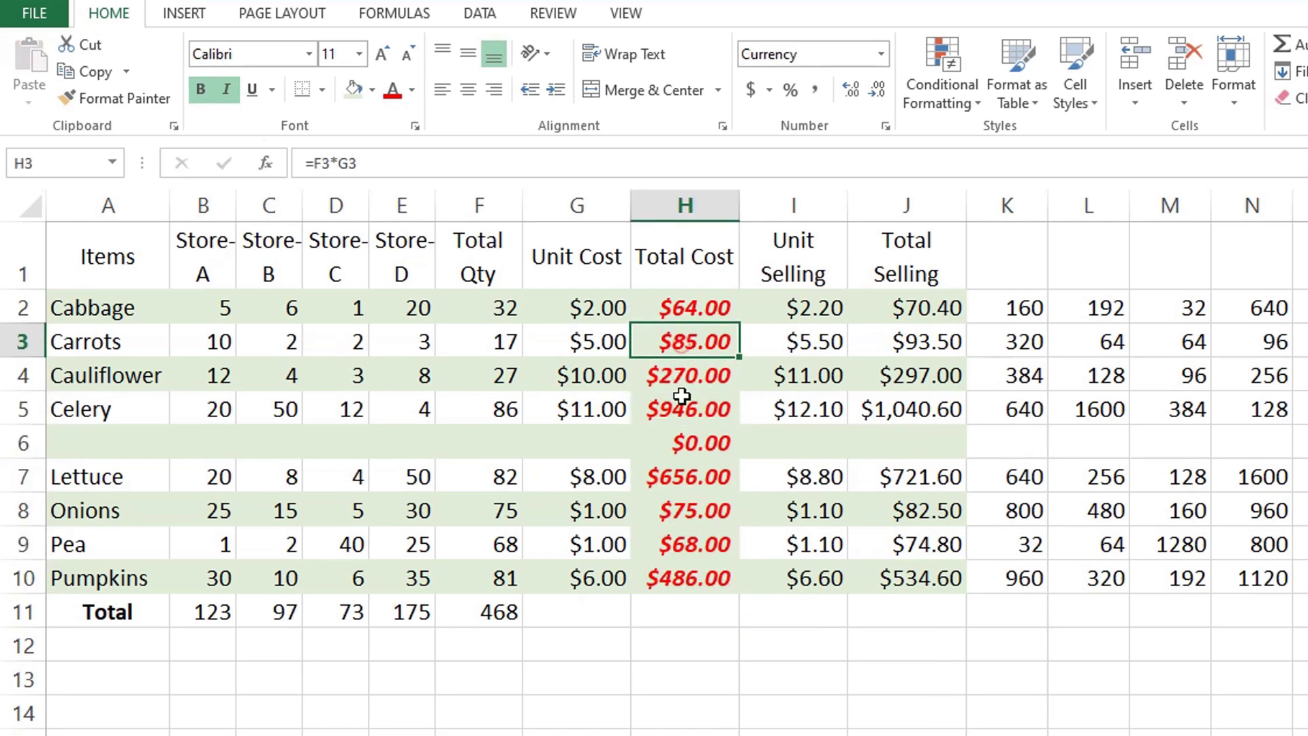
pyautogui.keyDown('ctrl'); pyautogui.click(684, 397); pyautogui.keyUp('ctrl')
pyautogui.keyDown('ctrl'); pyautogui.click(695, 483); pyautogui.keyUp('ctrl')
pyautogui.keyDown('ctrl'); pyautogui.click(695, 540); pyautogui.keyUp('ctrl')
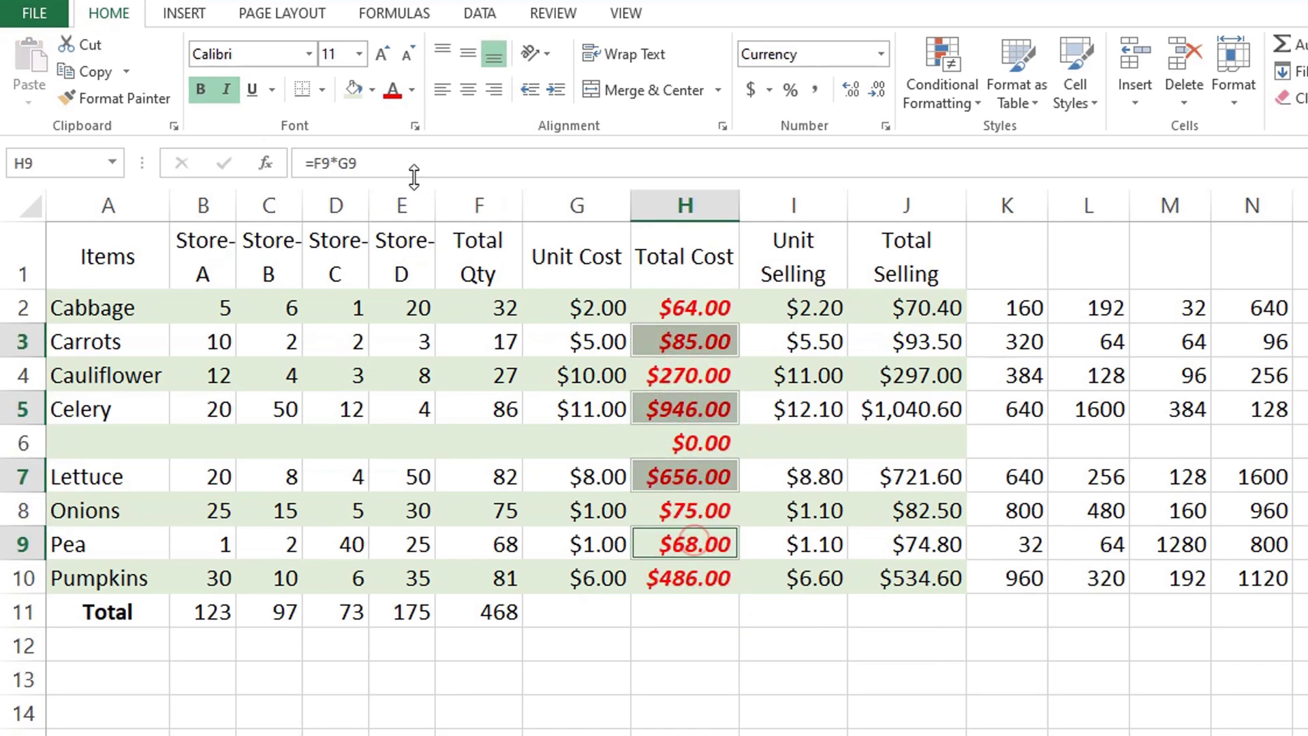
pyautogui.click(372, 89)
pyautogui.click(408, 291)
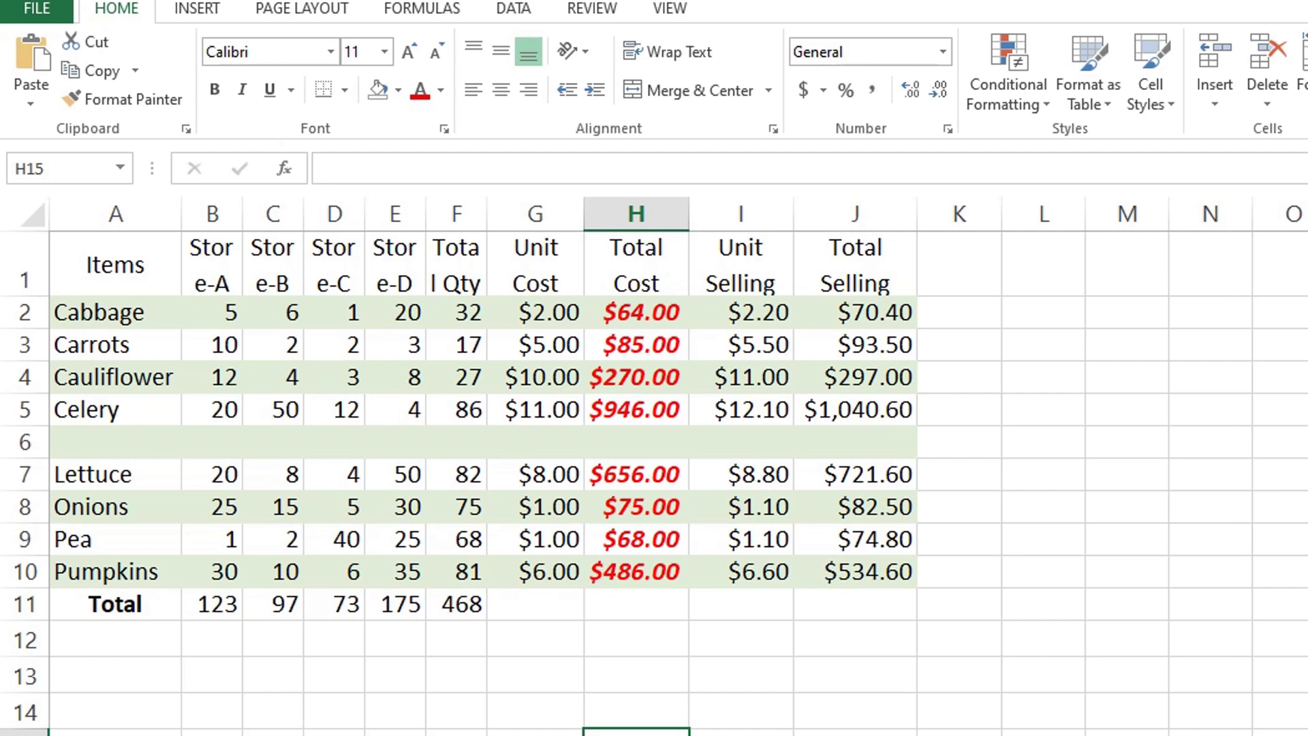
# Copy H10's formula text =F10*G10 into H12 so it shows $486.00
pyautogui.click(627, 565)
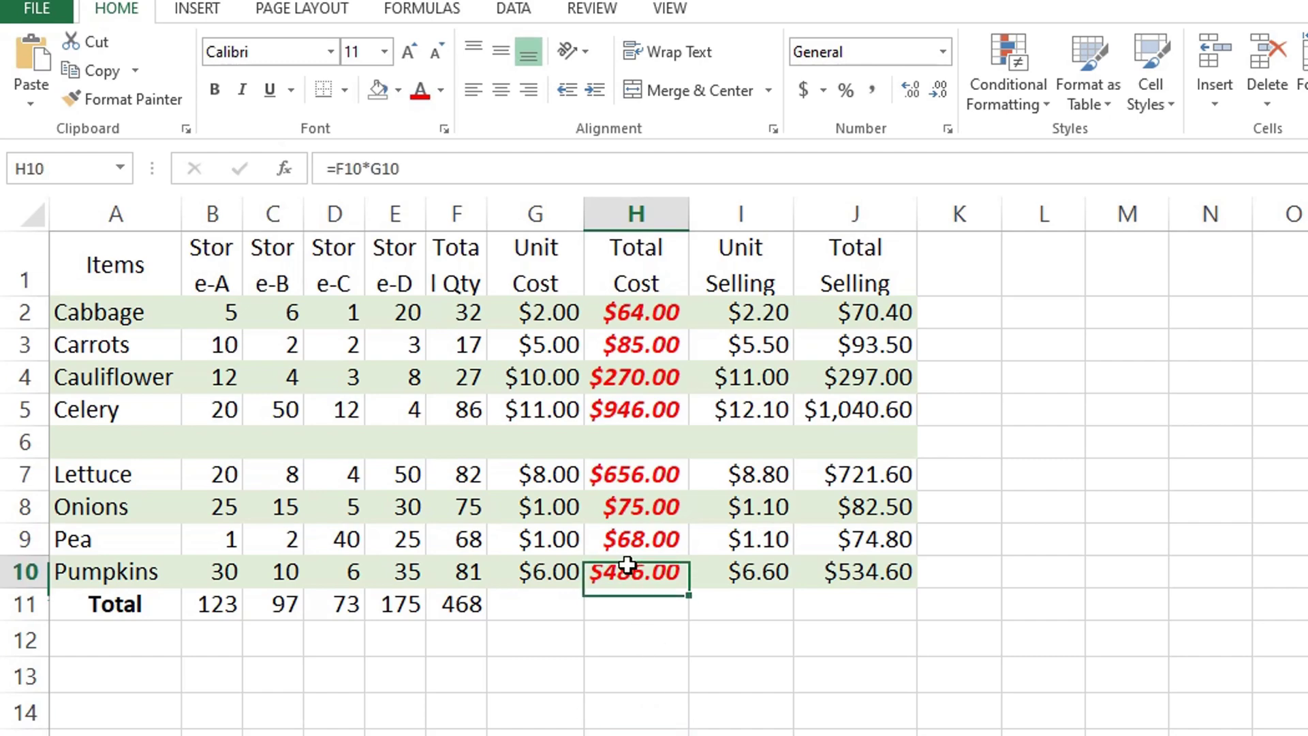
pyautogui.doubleClick(627, 565)
pyautogui.moveTo(419, 168); pyautogui.dragTo(293, 170)
pyautogui.hotkey('ctrl', 'c')
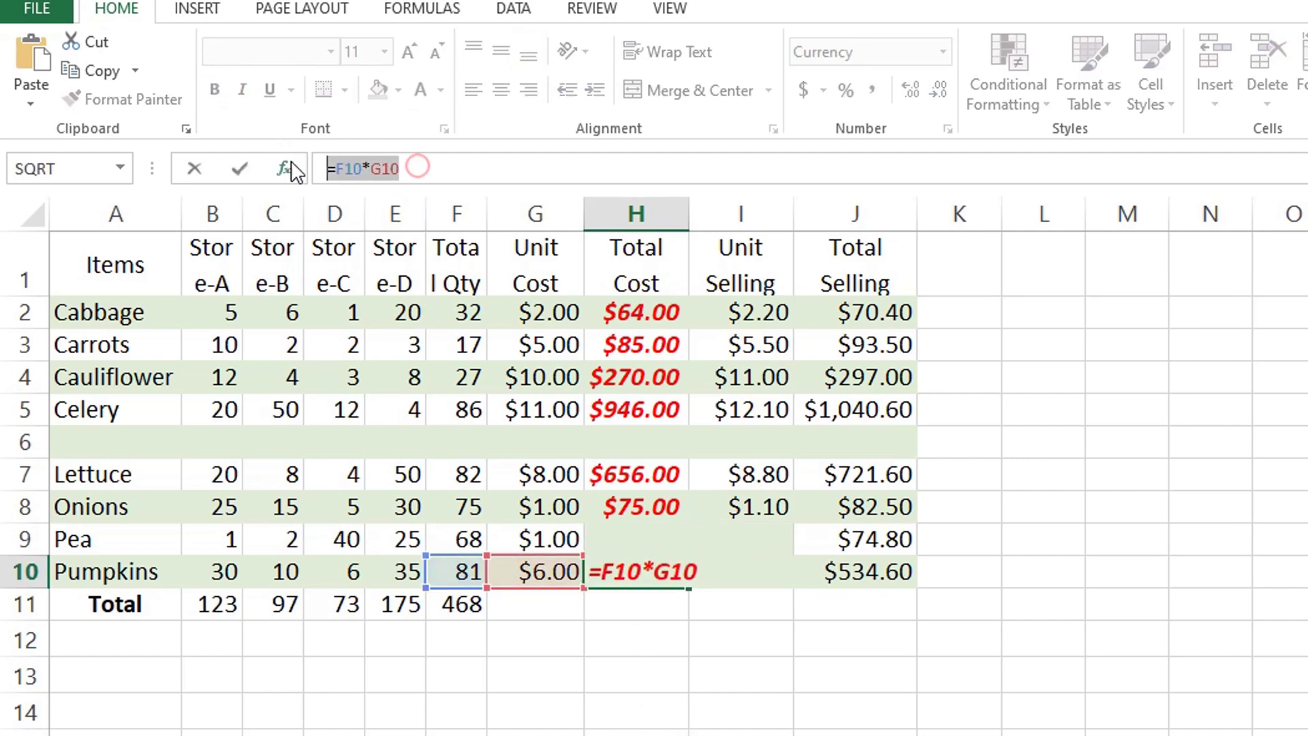
pyautogui.hotkey('ctrl', 'Return')
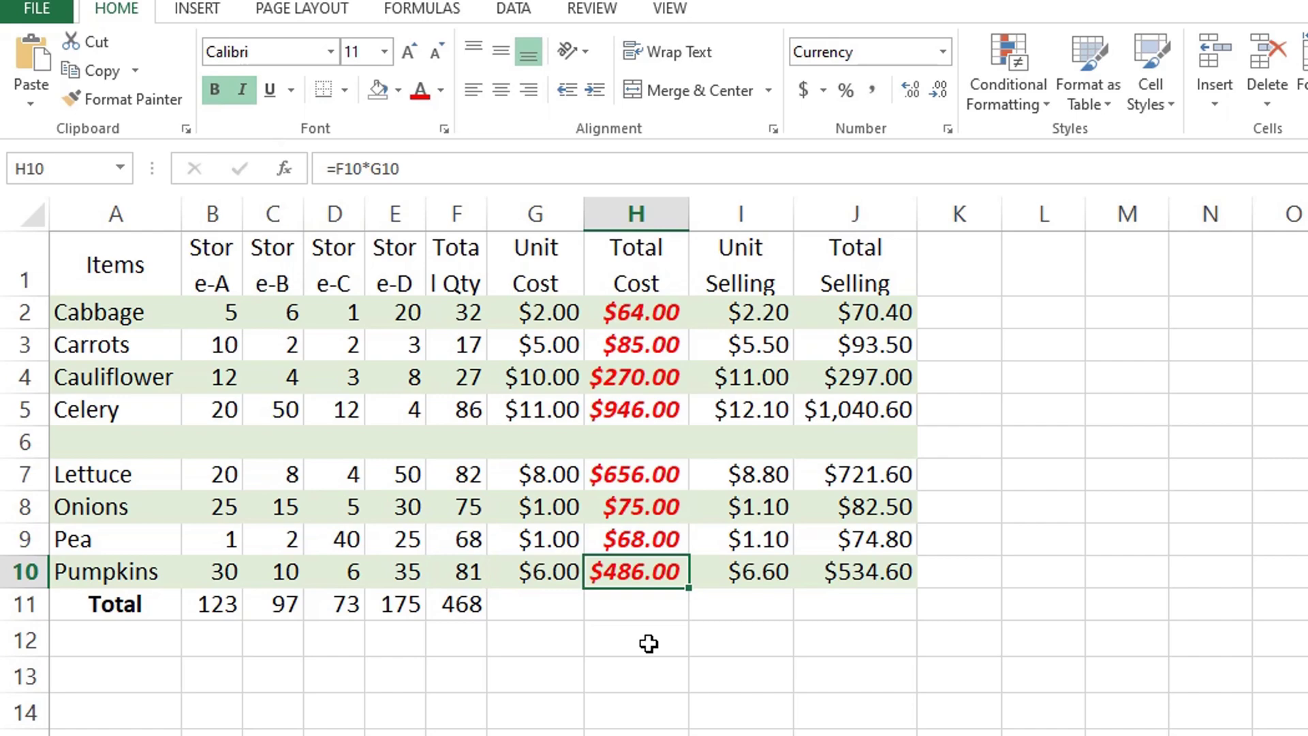
pyautogui.doubleClick(649, 644)
pyautogui.hotkey('ctrl', 'v')
pyautogui.press('Return')
pyautogui.click(644, 644)
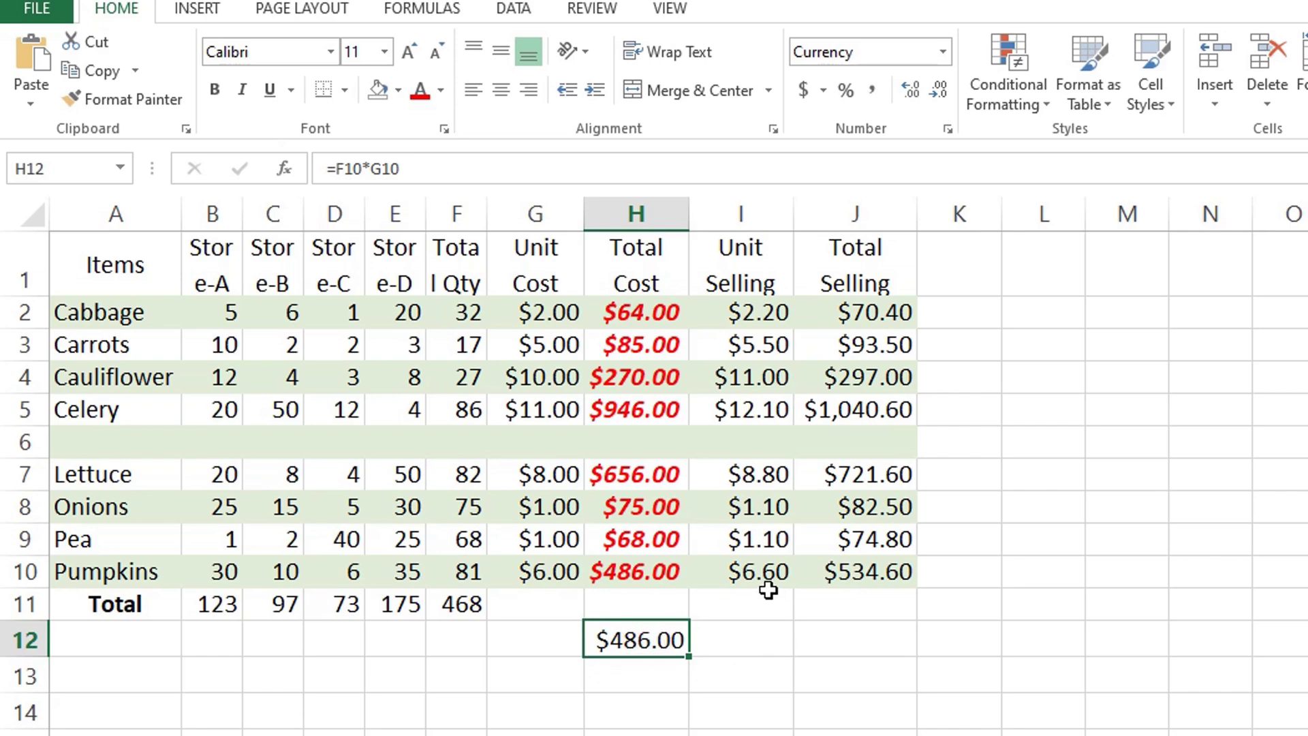
# Copy I10's formula text =G10*1.1 into I12 so it shows $6.60
pyautogui.doubleClick(757, 571)
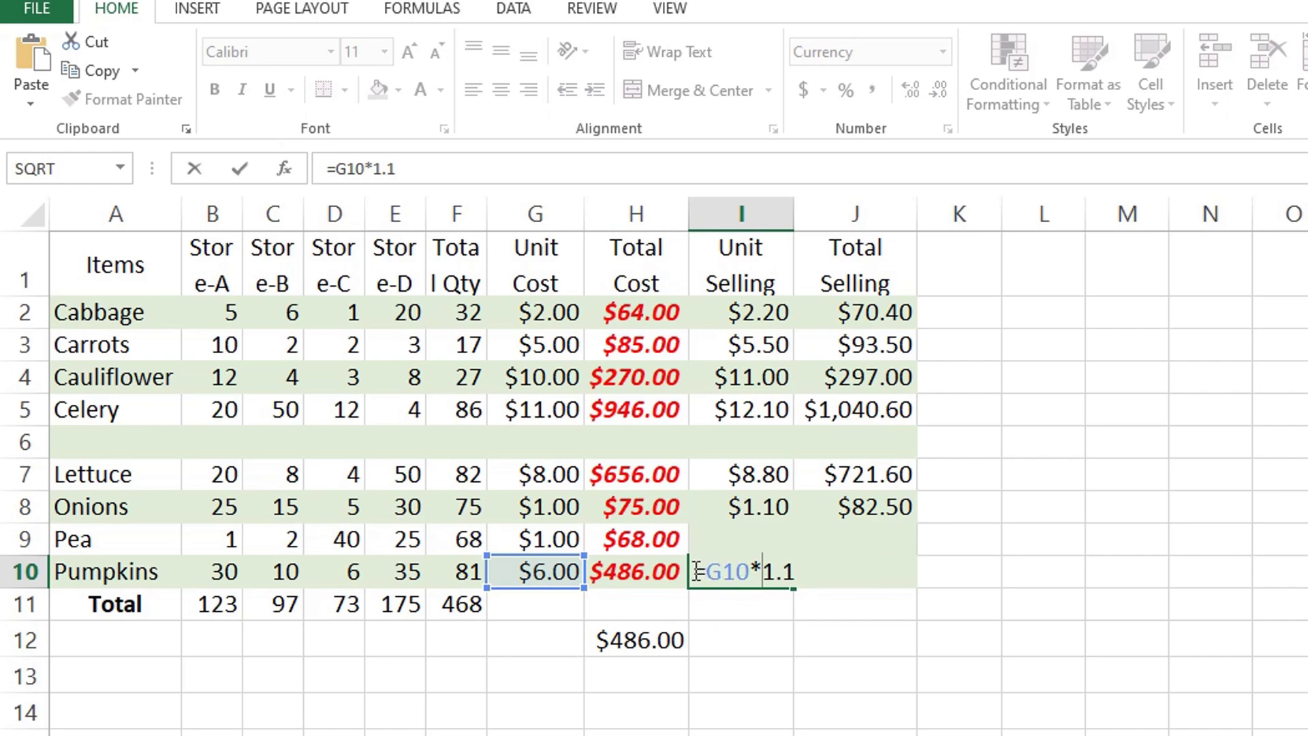
pyautogui.moveTo(696, 571); pyautogui.dragTo(795, 572)
pyautogui.hotkey('ctrl', 'c')
pyautogui.hotkey('ctrl', 'Return')
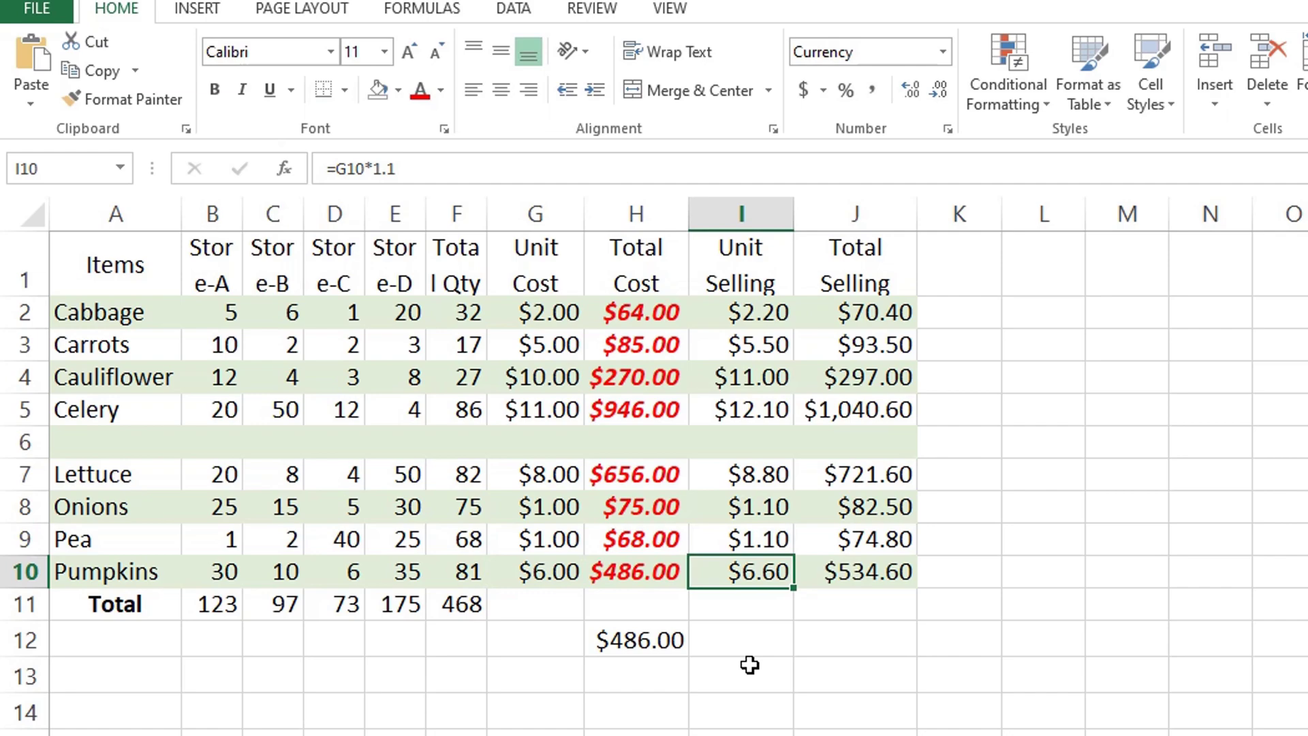
pyautogui.click(745, 643)
pyautogui.doubleClick(745, 643)
pyautogui.hotkey('ctrl', 'v')
pyautogui.click(741, 671)
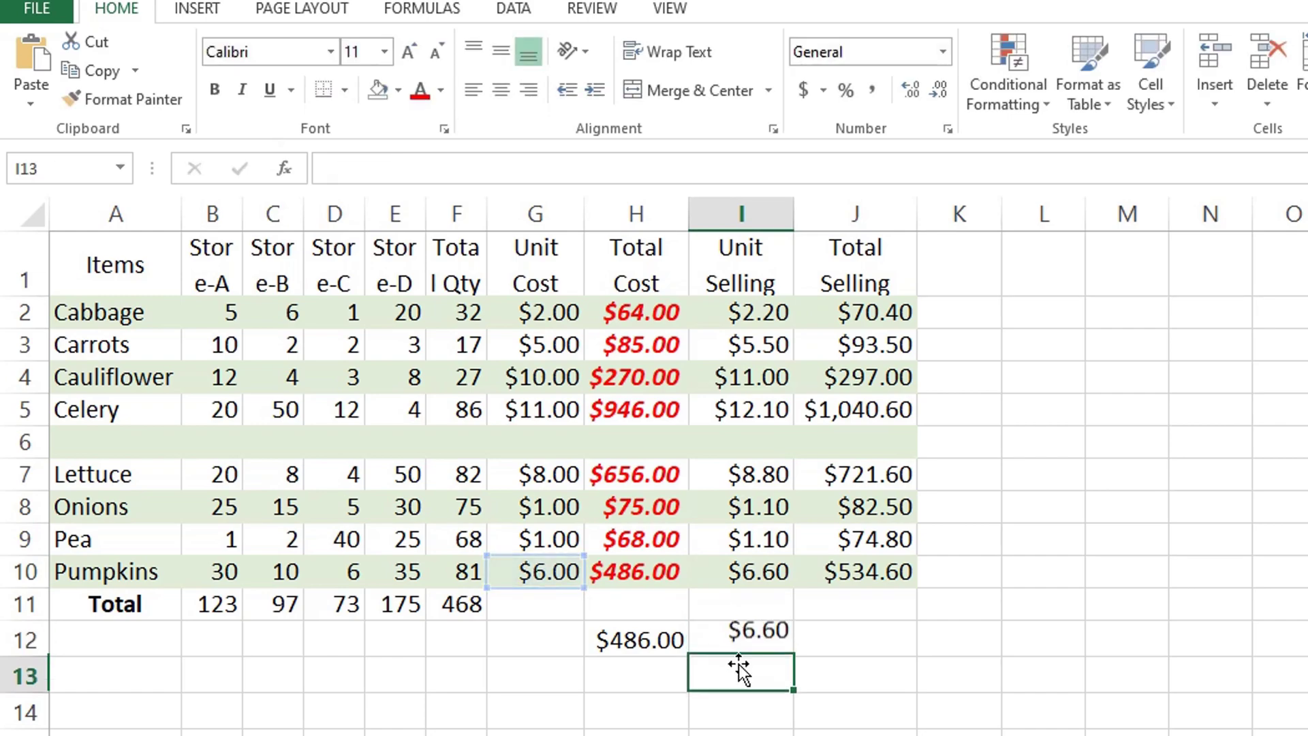
pyautogui.click(726, 711)
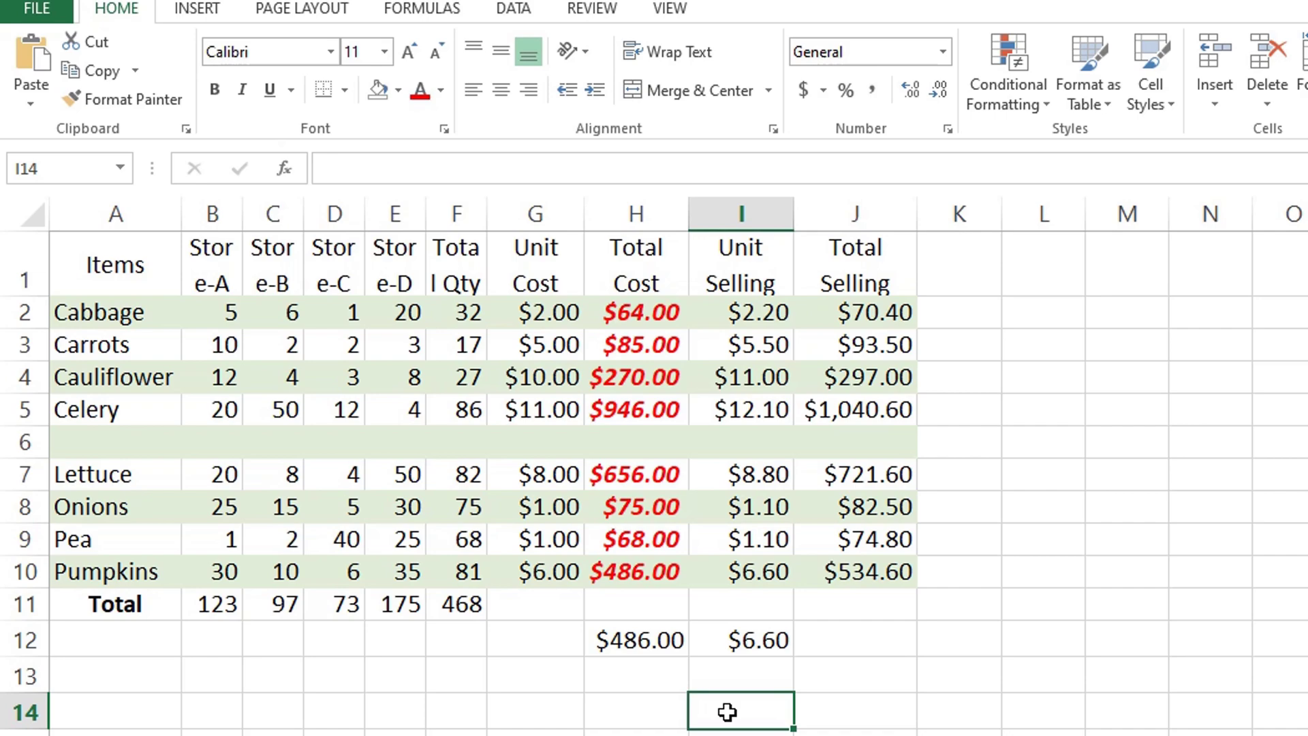
# Look over the H2 Total Cost cell and the empty column K target cells
pyautogui.click(1128, 640)
pyautogui.click(855, 676)
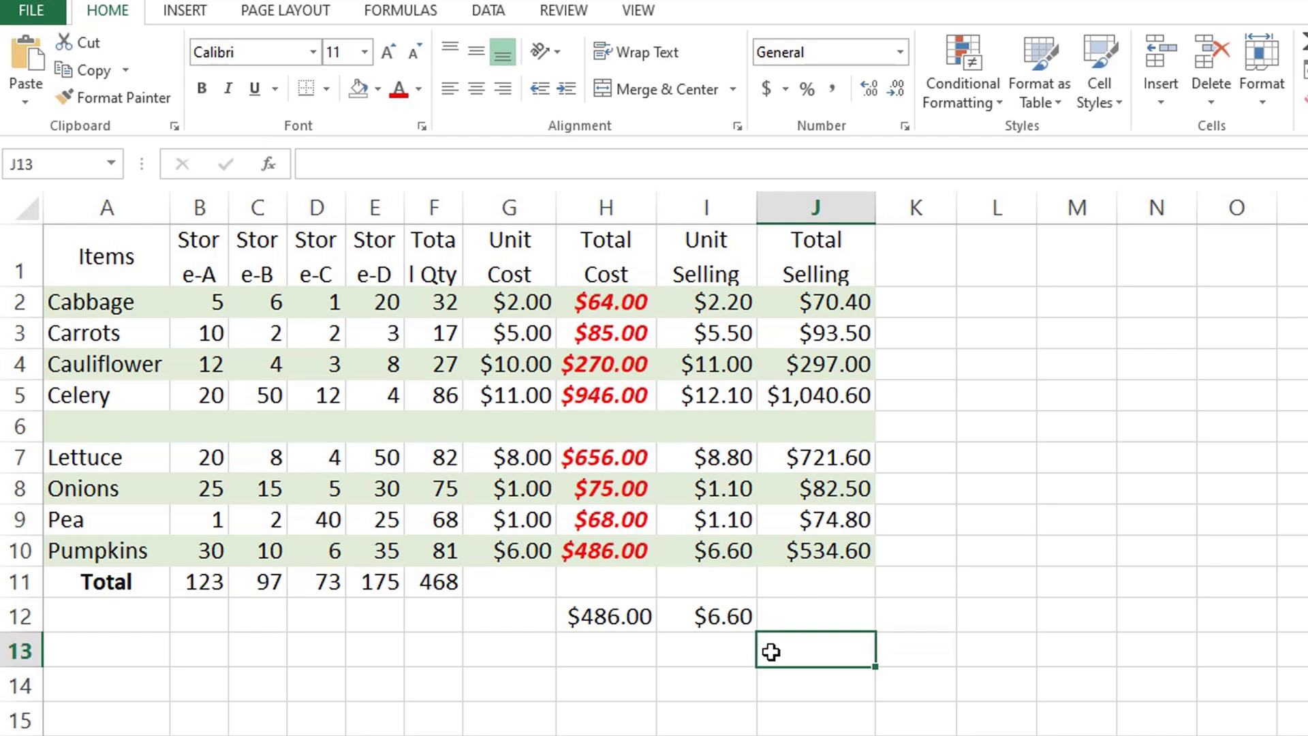
pyautogui.click(605, 301)
pyautogui.click(913, 332)
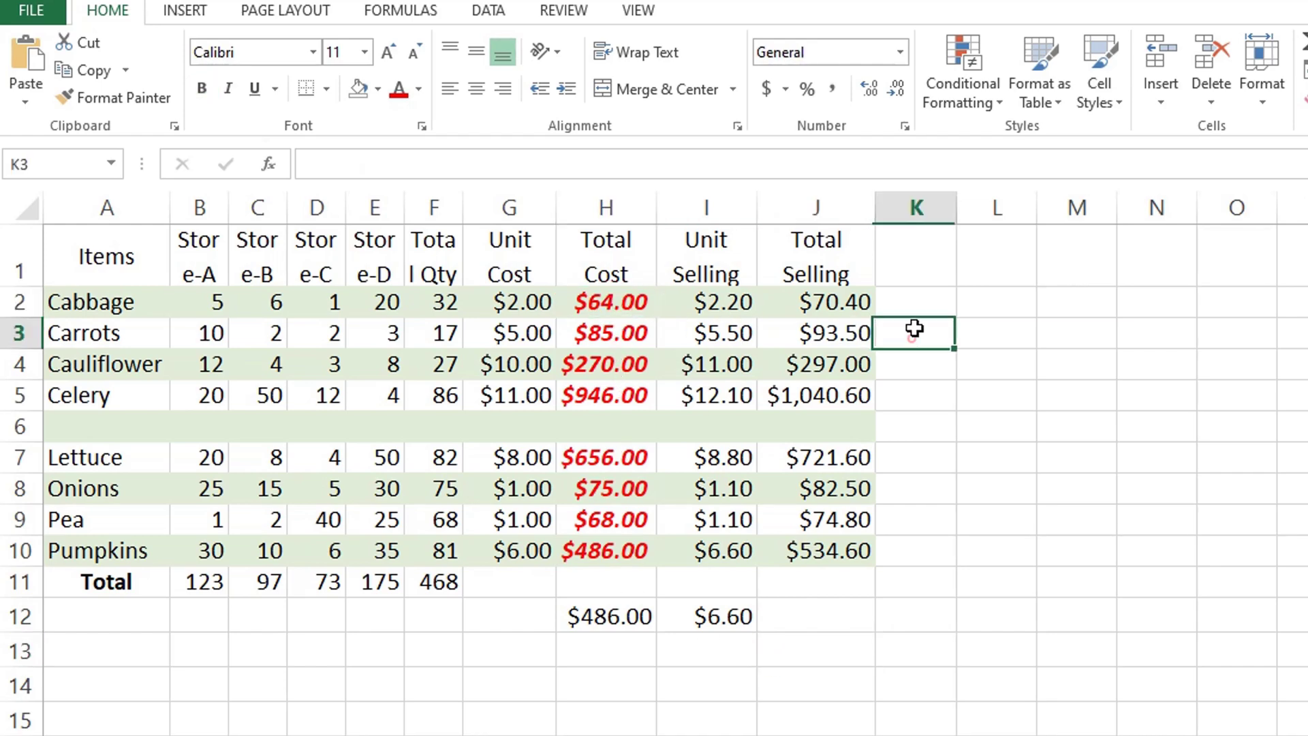
pyautogui.moveTo(917, 304); pyautogui.dragTo(922, 540)
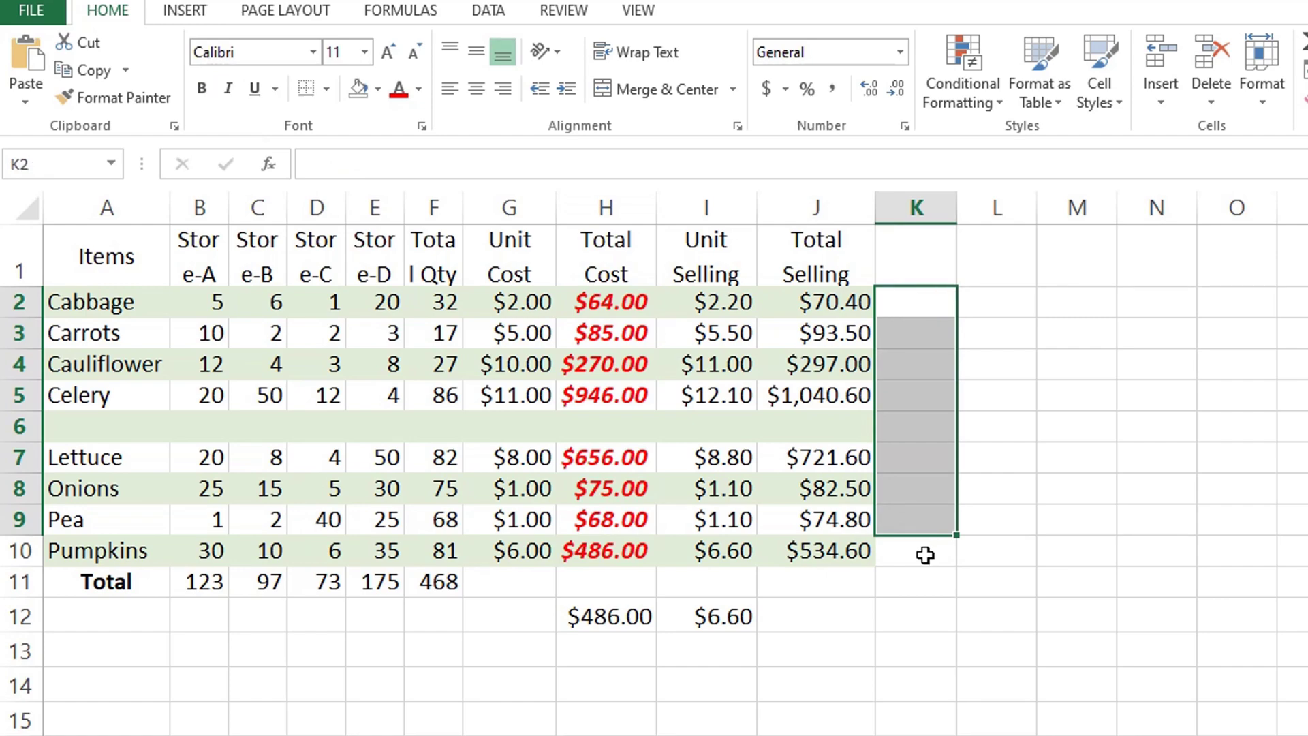
pyautogui.click(982, 526)
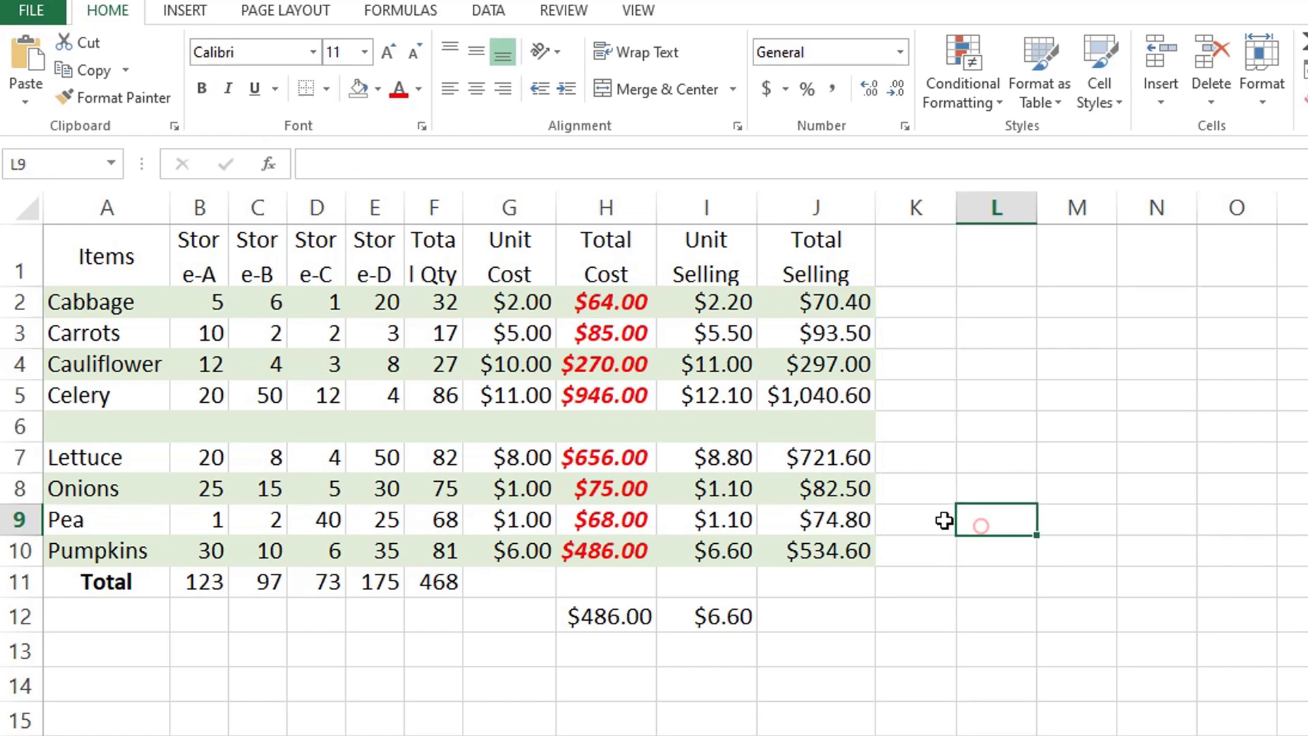
# Make the H2 Total Cost formula fully absolute as =$F$2*$G$2
pyautogui.click(609, 312)
pyautogui.moveTo(374, 161); pyautogui.dragTo(303, 161)
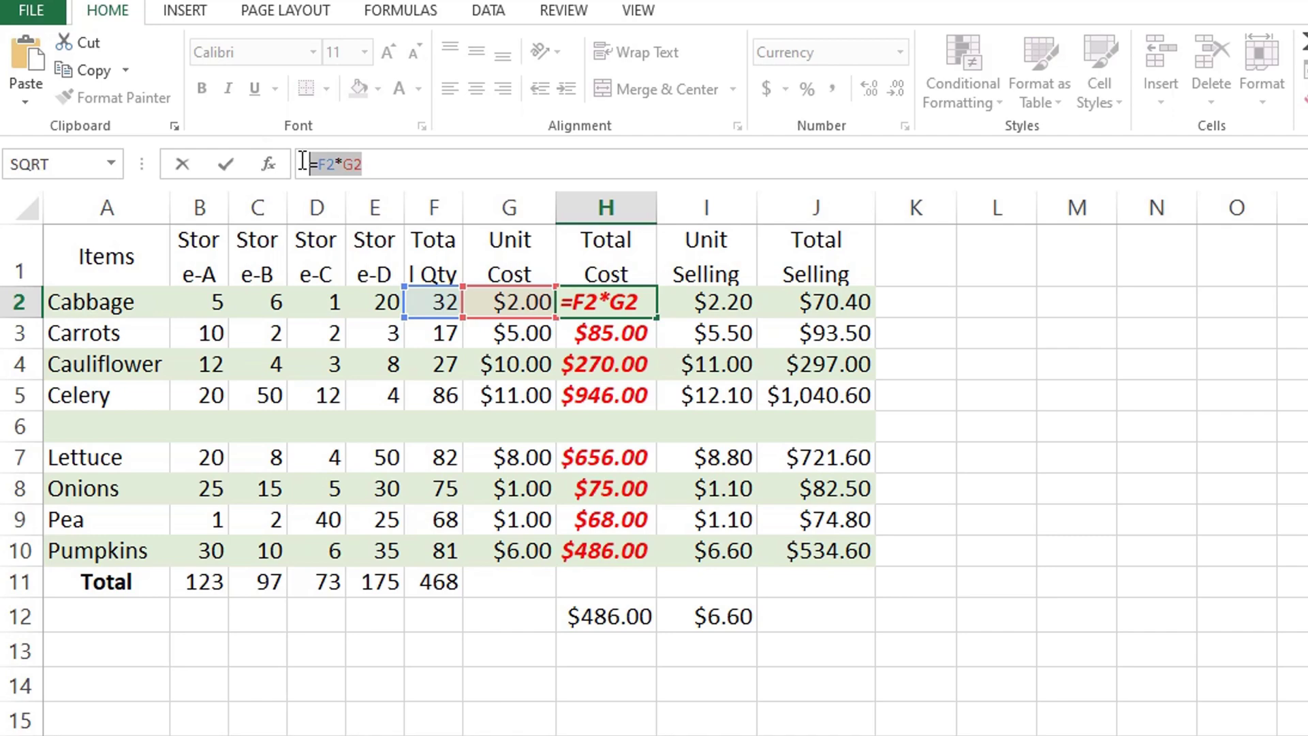
pyautogui.press('F4')
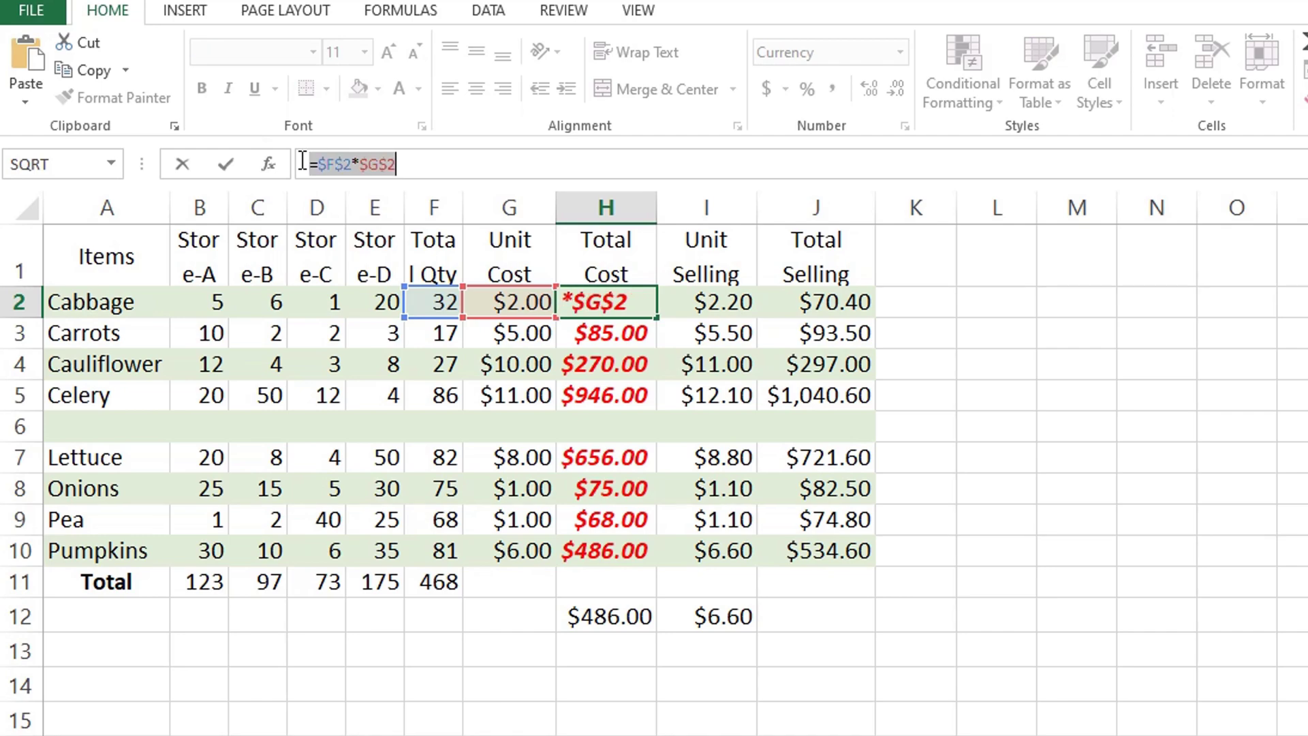
pyautogui.press('Return')
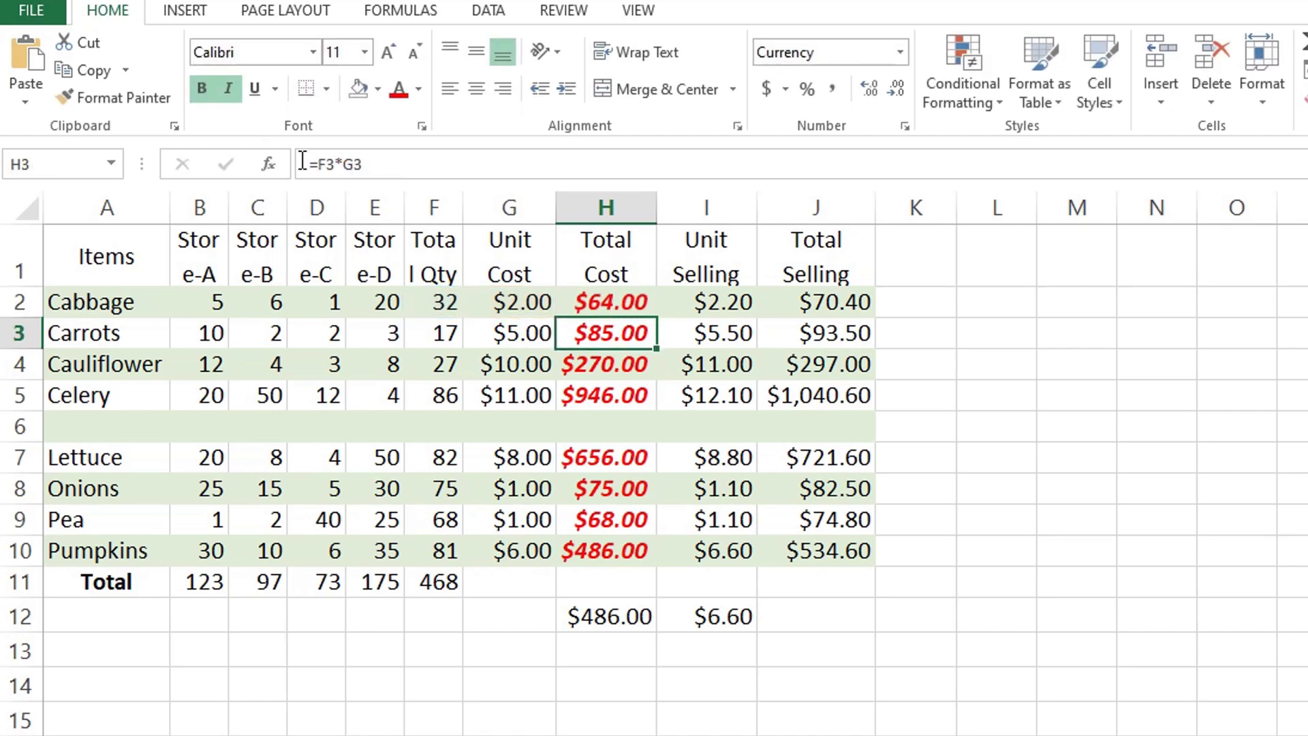
# Copy the H2 formula into K2:K10 and widen column K so the values show
pyautogui.click(595, 307)
pyautogui.hotkey('ctrl', 'c')
pyautogui.moveTo(899, 300); pyautogui.dragTo(909, 543)
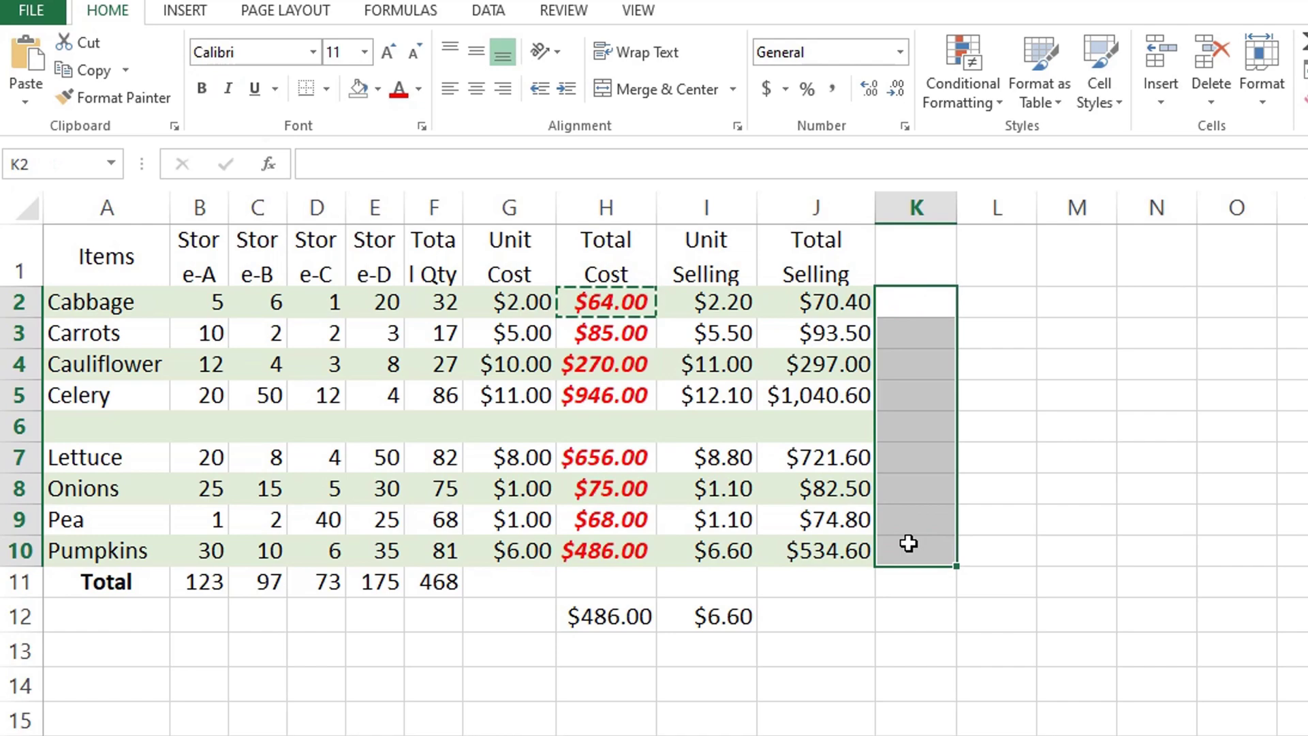
pyautogui.hotkey('ctrl', 'v')
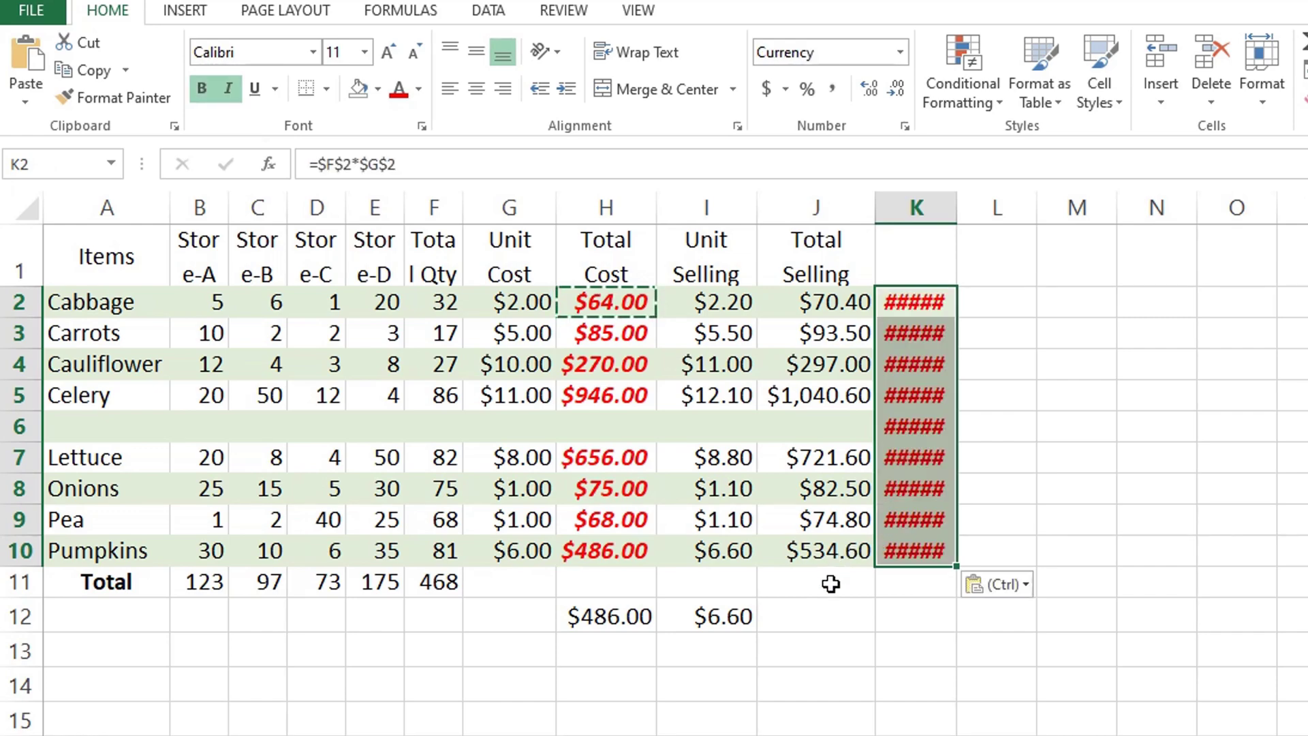
pyautogui.click(1017, 430)
pyautogui.moveTo(957, 207); pyautogui.dragTo(968, 208)
# Check that each cell in K2:K10 holds =$F$2*$G$2, showing red $64.00
pyautogui.click(923, 302)
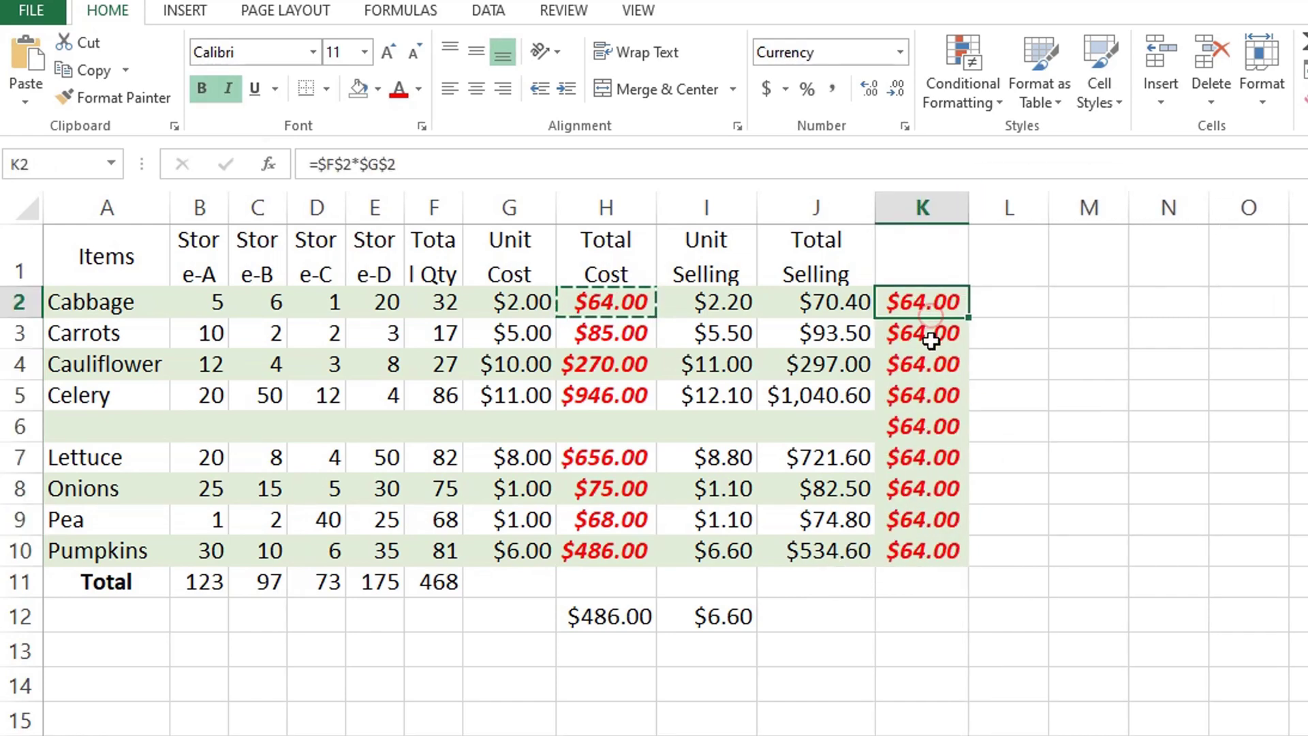
pyautogui.click(923, 333)
pyautogui.click(924, 363)
pyautogui.click(935, 399)
pyautogui.click(931, 428)
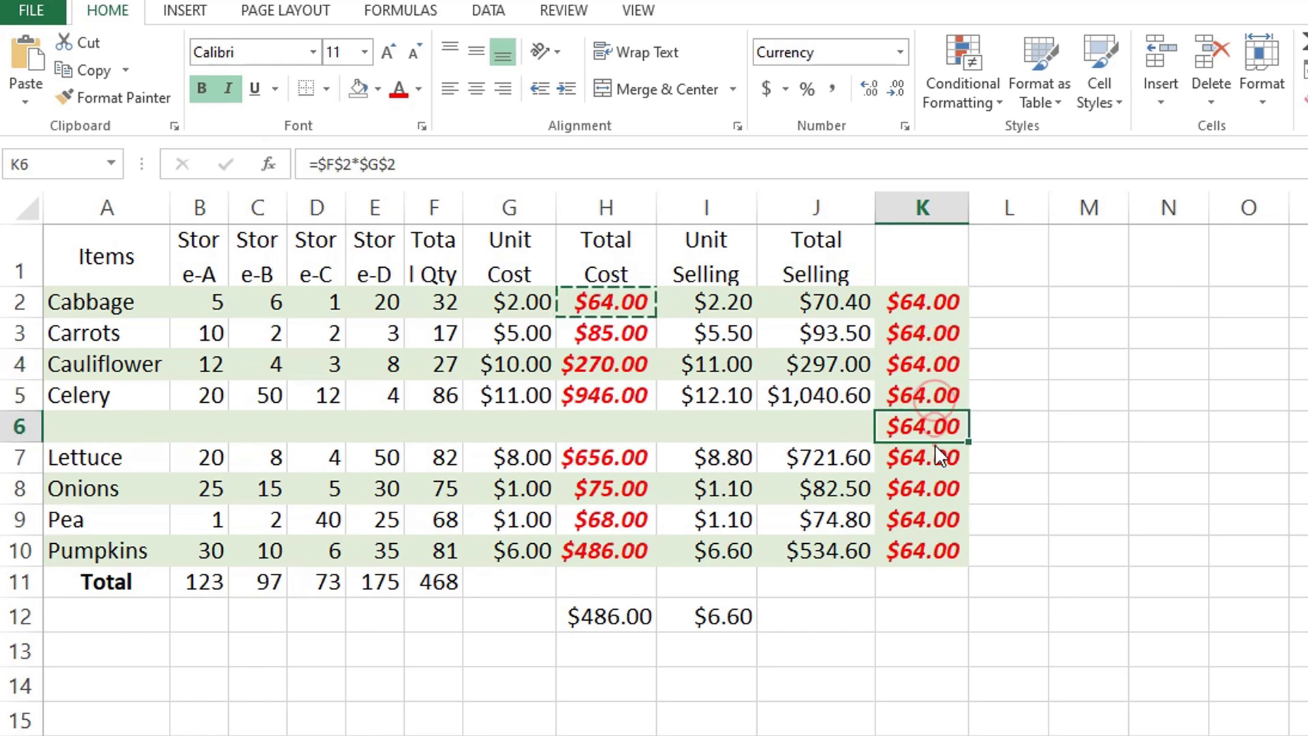
pyautogui.click(928, 463)
pyautogui.click(928, 489)
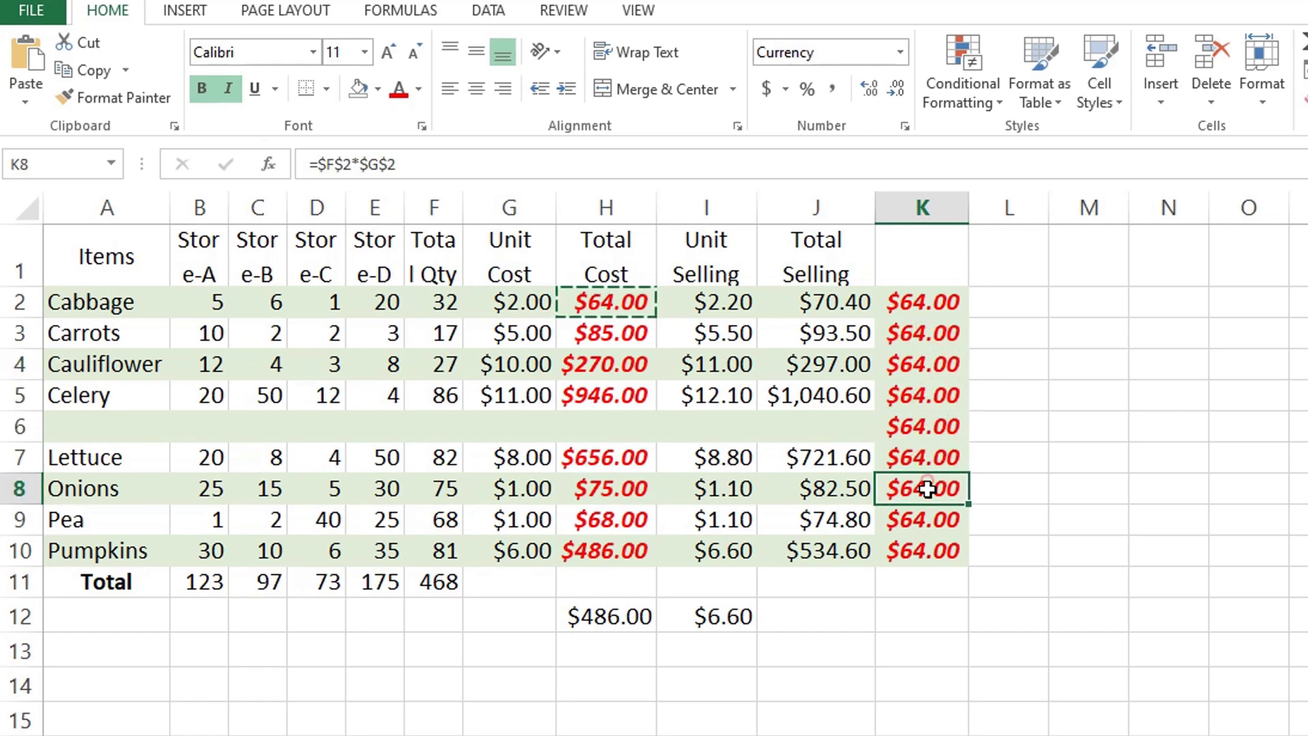
pyautogui.click(925, 519)
pyautogui.click(925, 458)
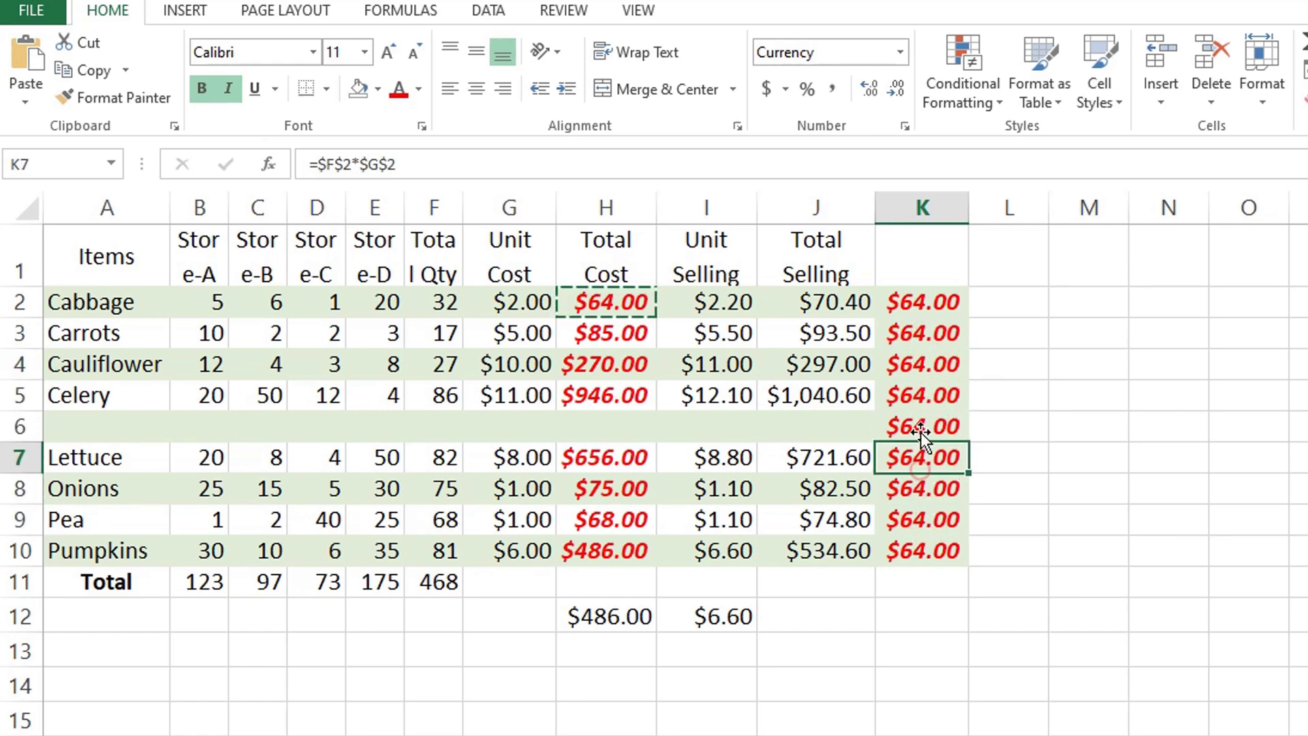
pyautogui.click(923, 312)
# Cancel the pending H2 copy and review the store quantity block B1:F10
pyautogui.press('Escape')
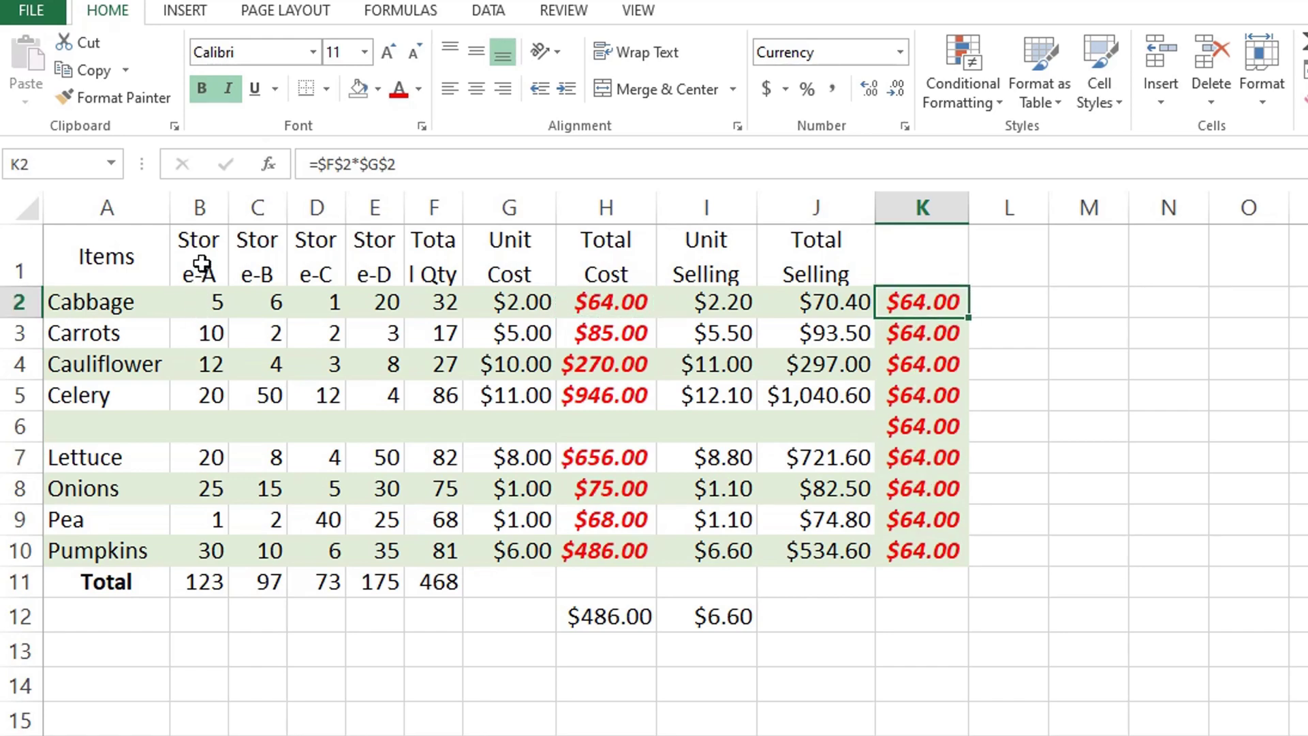
pyautogui.moveTo(199, 263); pyautogui.dragTo(432, 547)
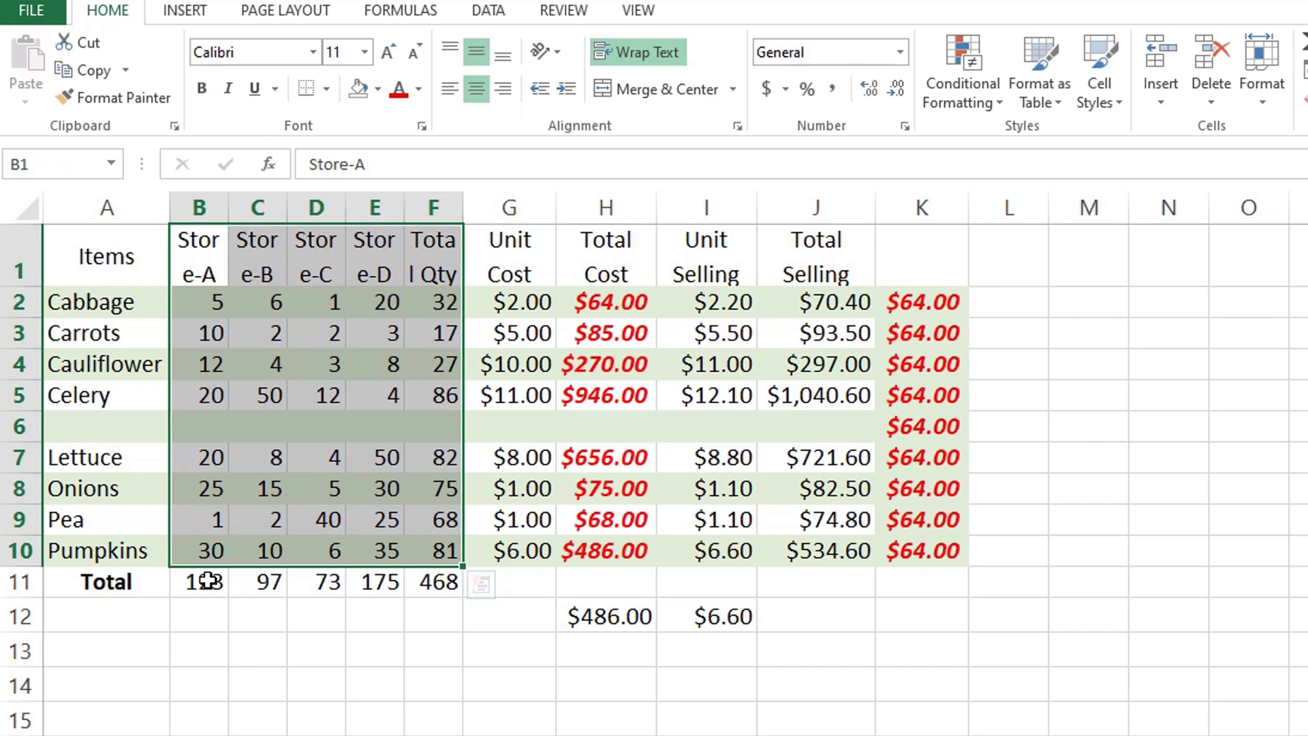
pyautogui.click(230, 629)
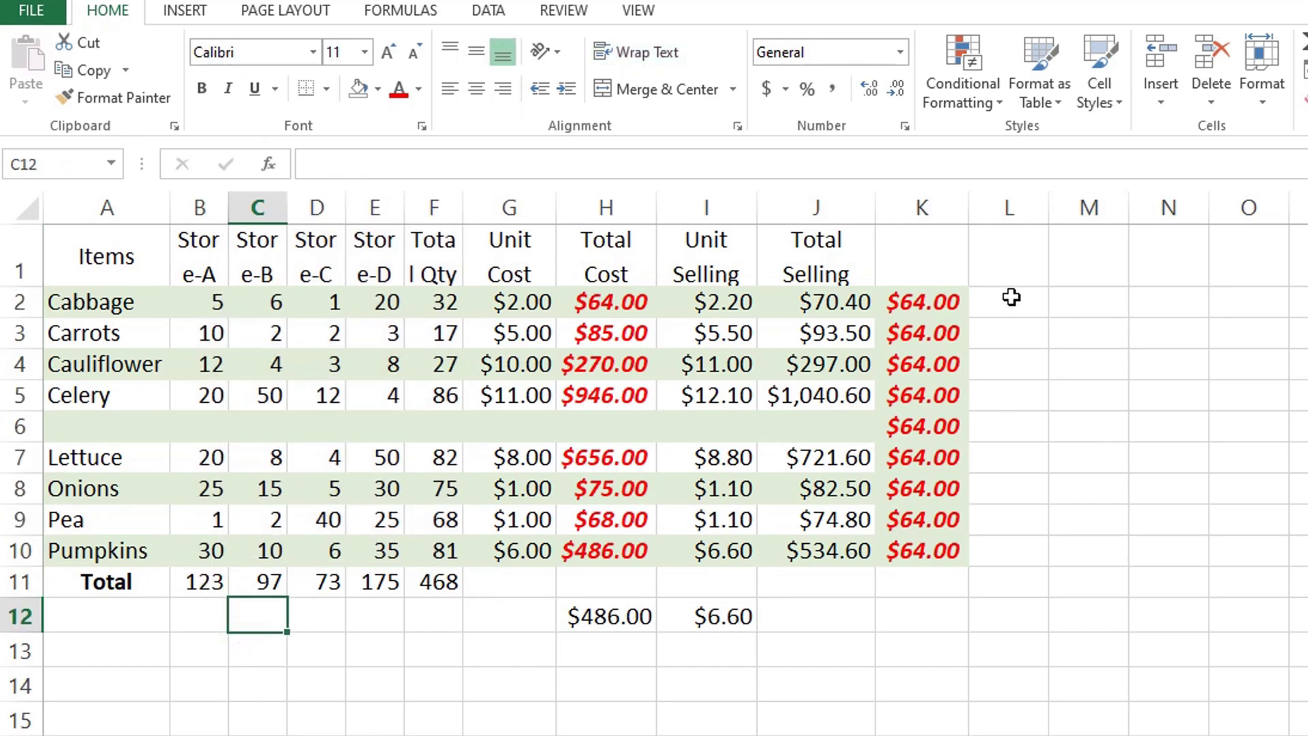
# Enter =B2/B$11 into L2:O2 at once, with the B11 row locked
pyautogui.moveTo(995, 308); pyautogui.dragTo(1224, 308)
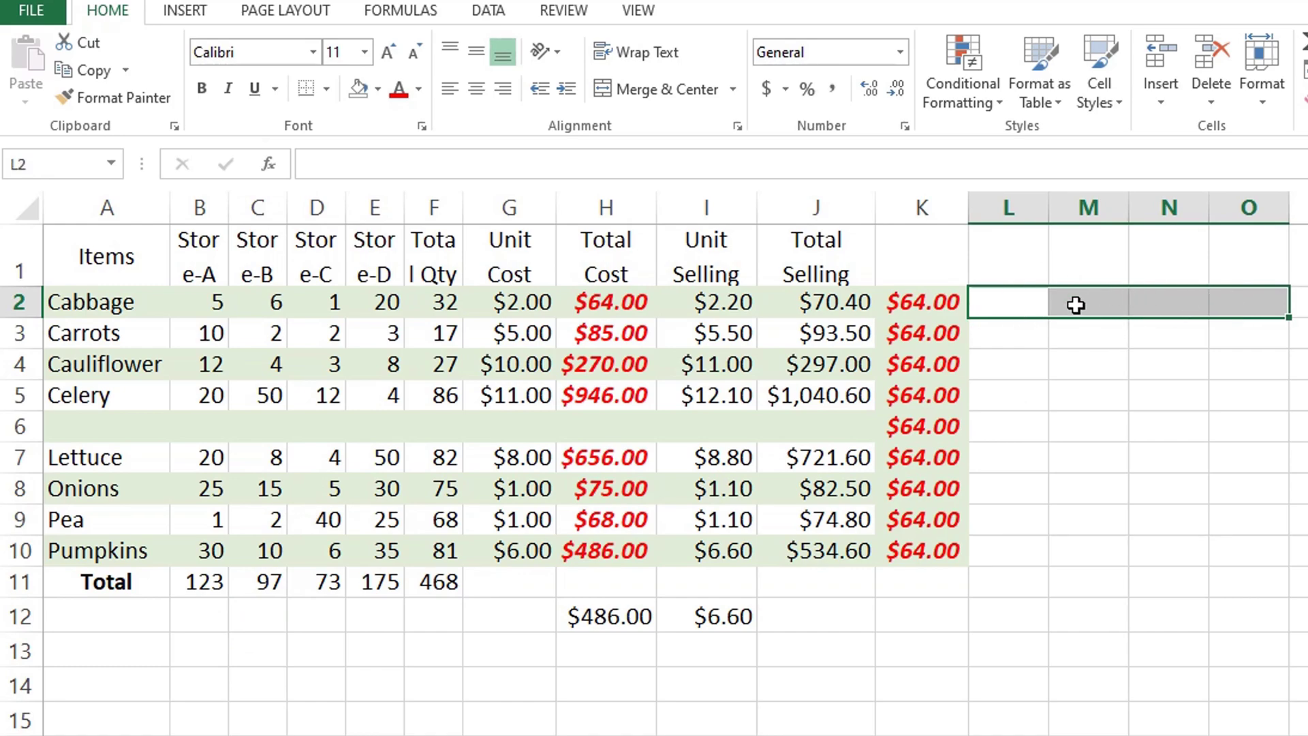
pyautogui.press('F2')
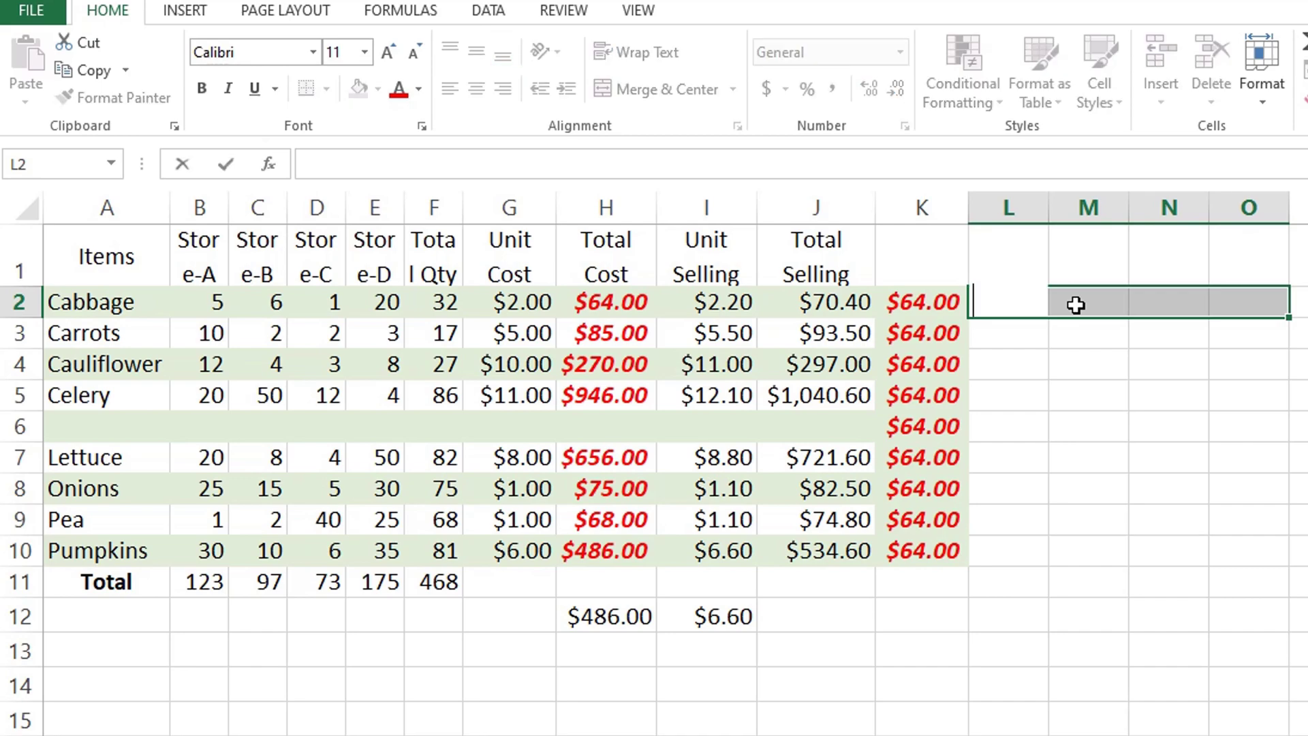
pyautogui.write('=')
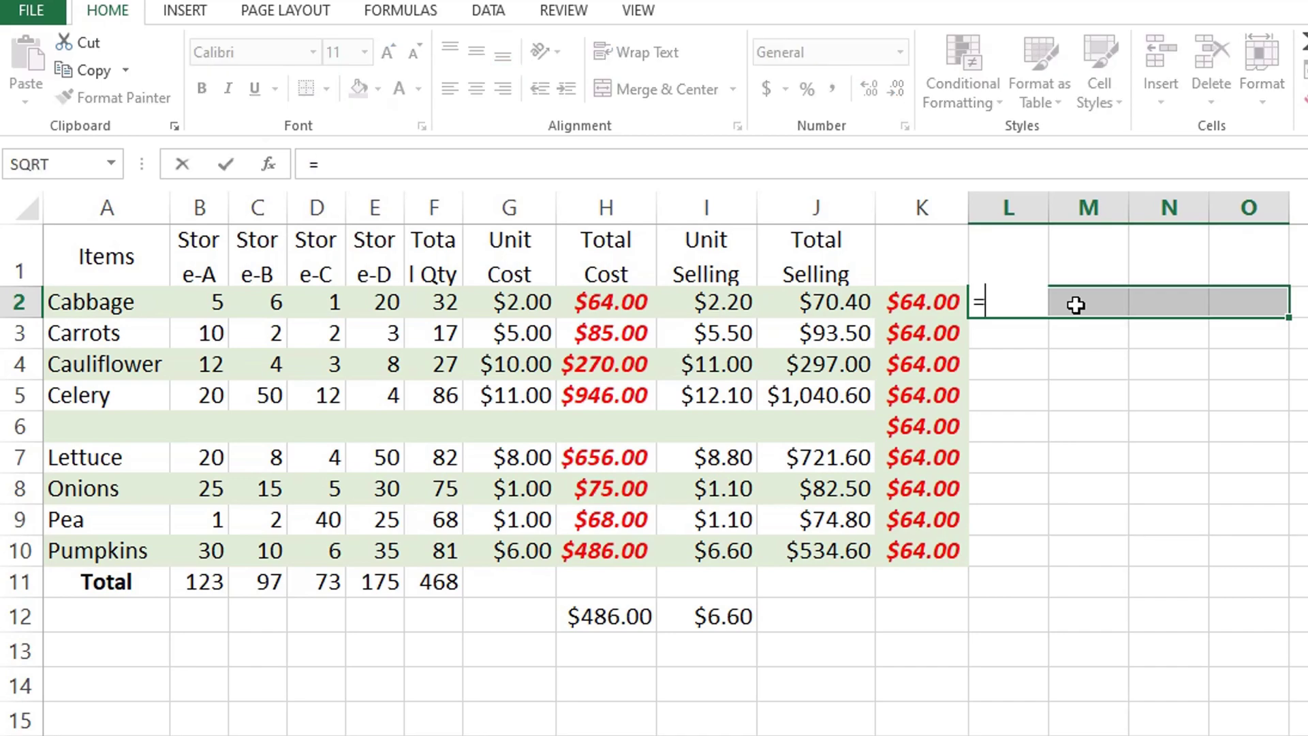
pyautogui.click(207, 306)
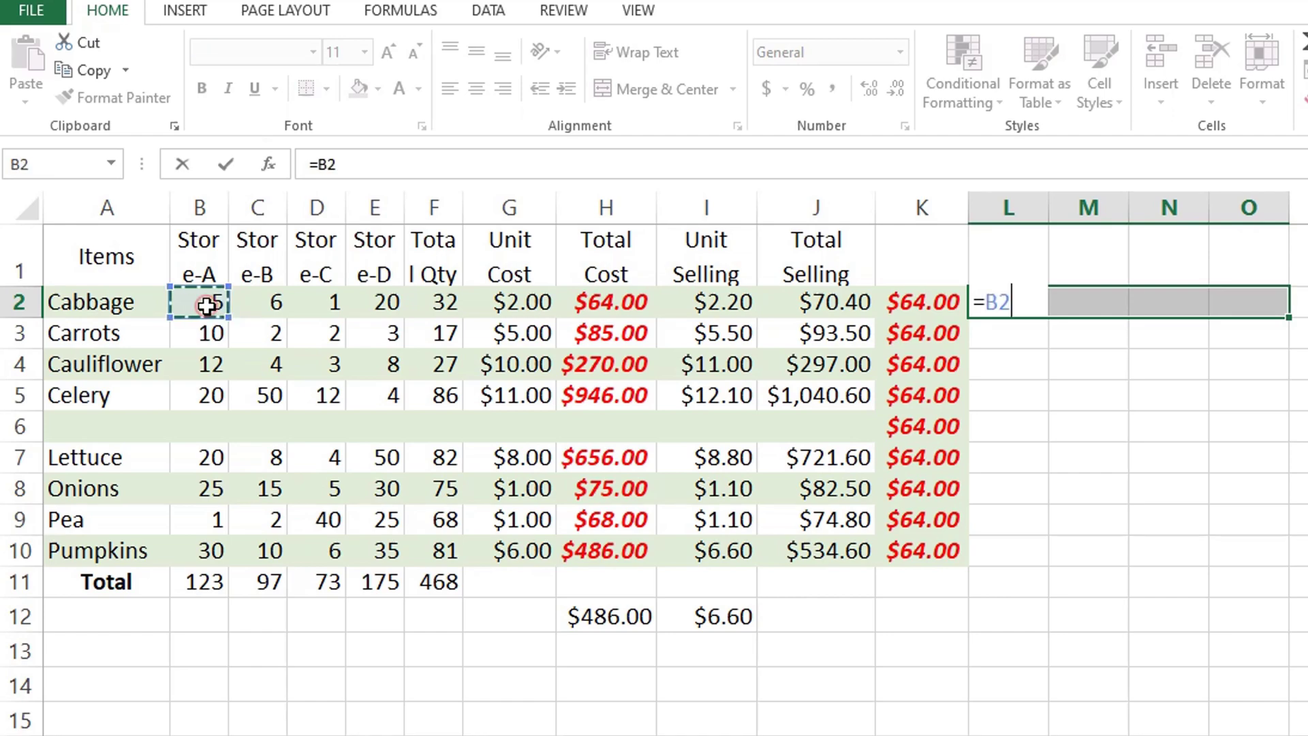
pyautogui.write('/')
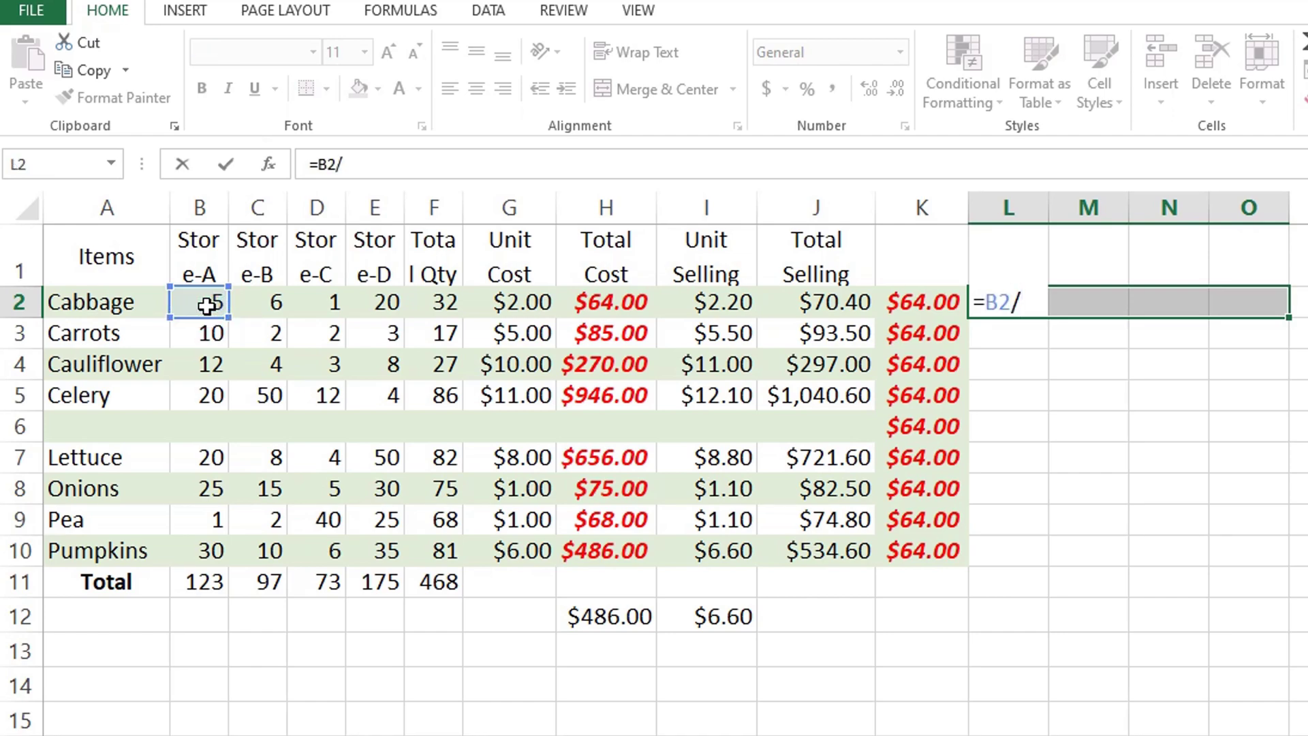
pyautogui.click(198, 581)
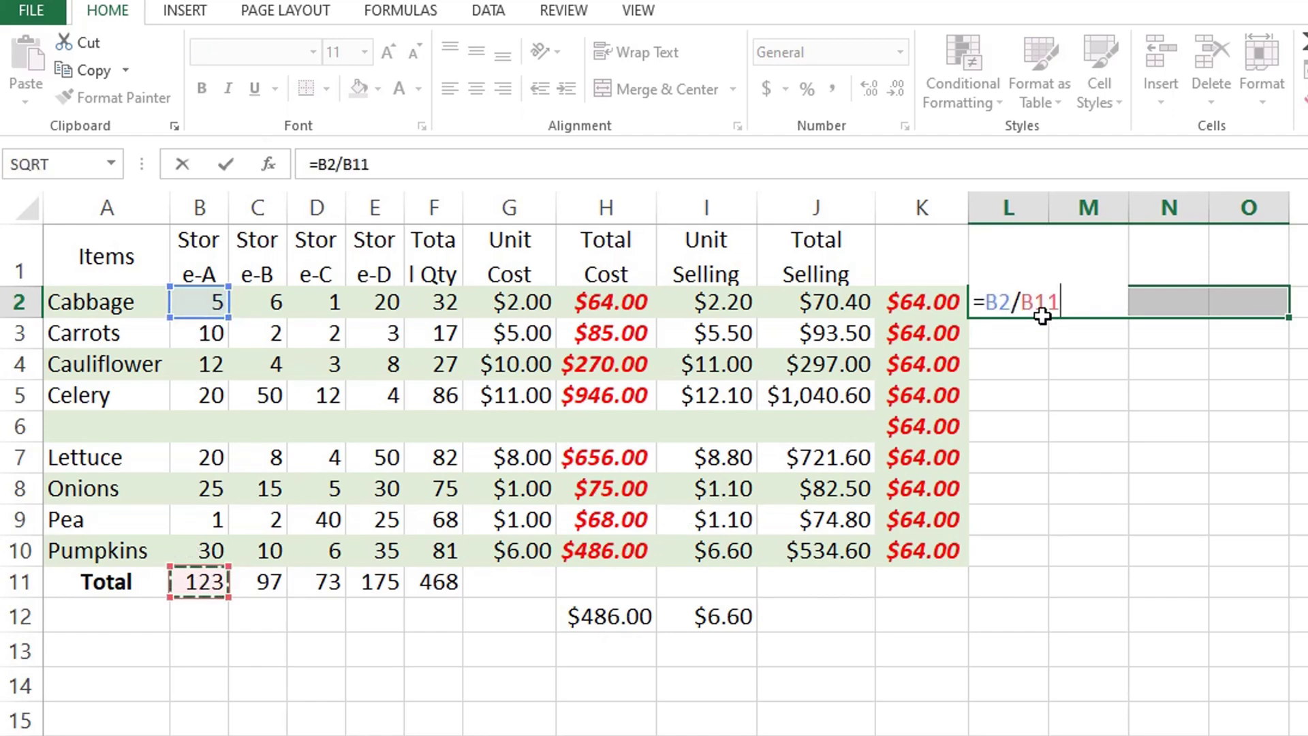
pyautogui.click(999, 302)
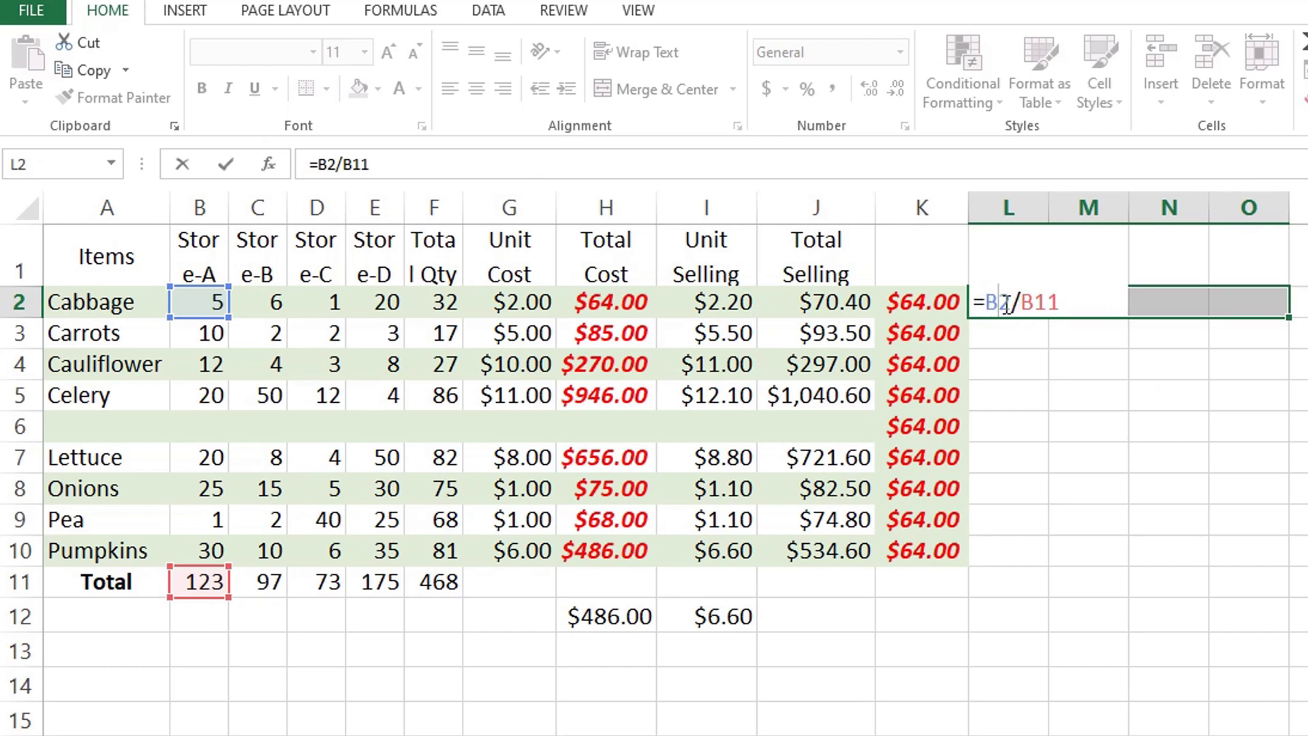
pyautogui.click(1039, 300)
pyautogui.press('F4')
pyautogui.press('F4')
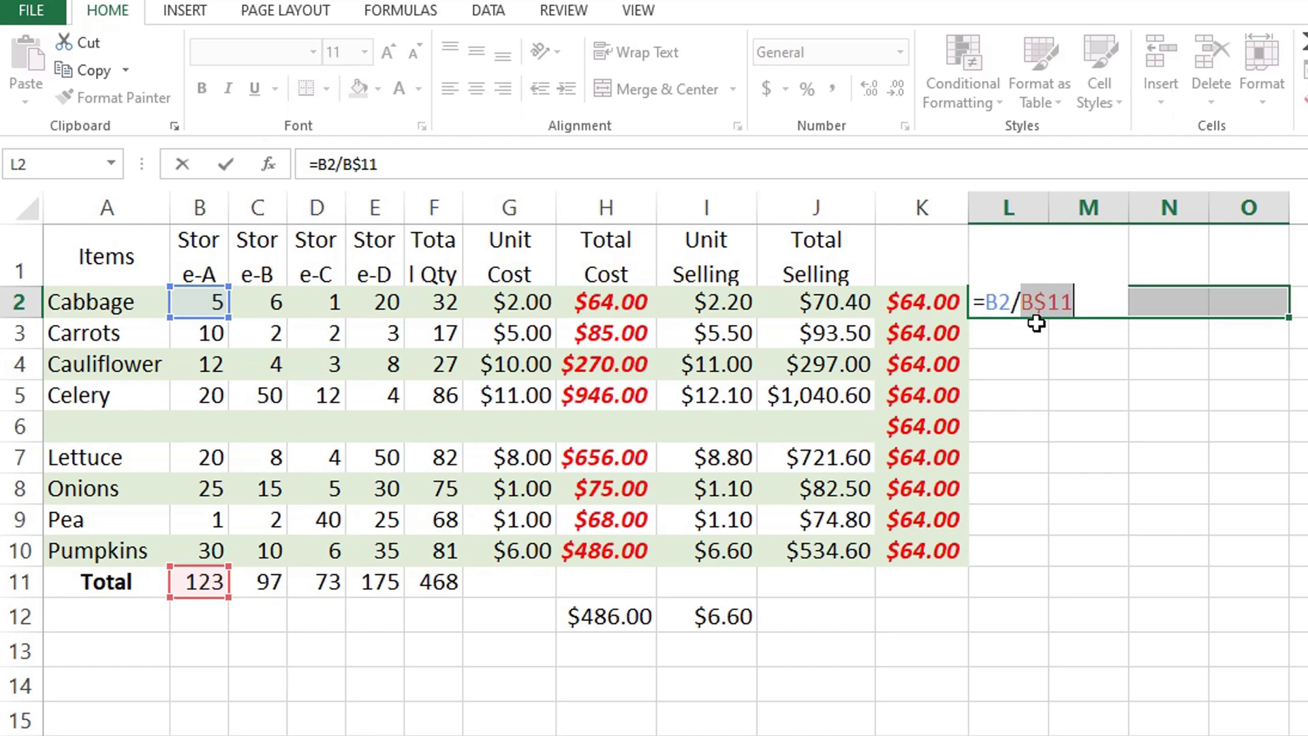
pyautogui.hotkey('ctrl', 'Return')
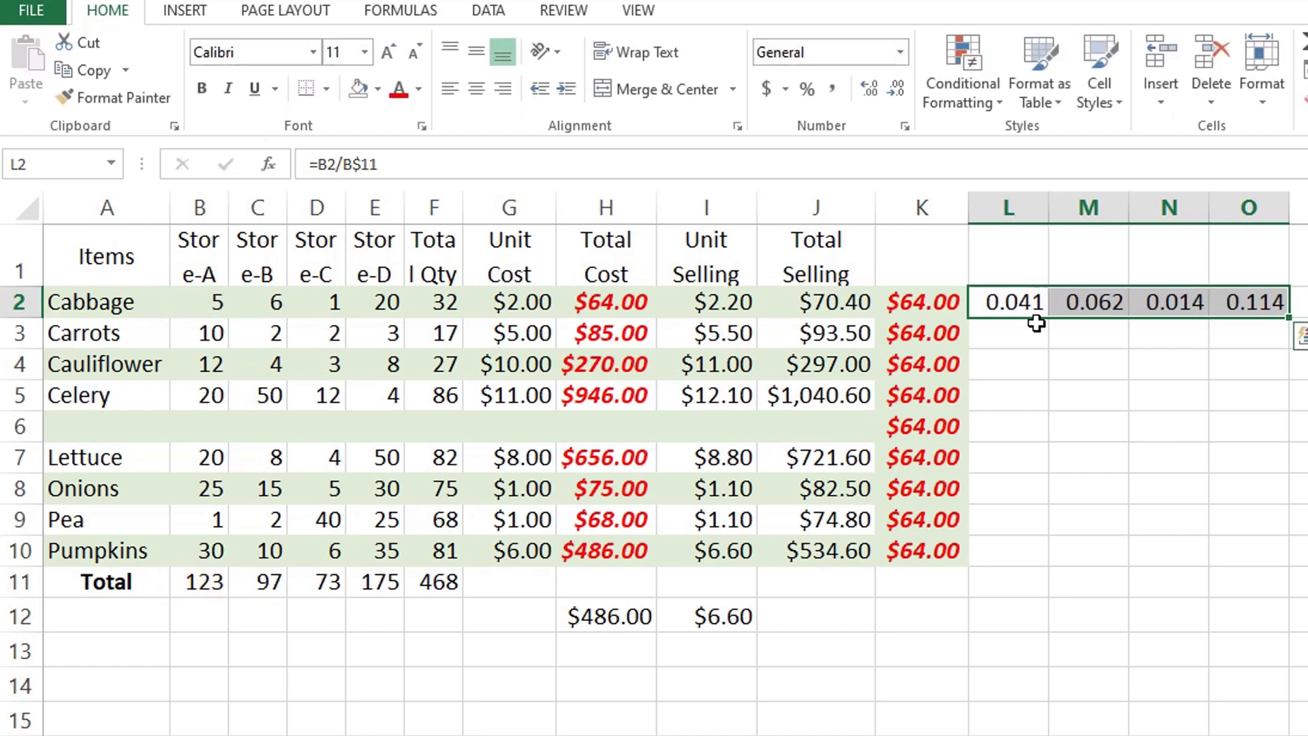
# Format L2:O2 as percentages and fill them down to row 10
pyautogui.click(1062, 353)
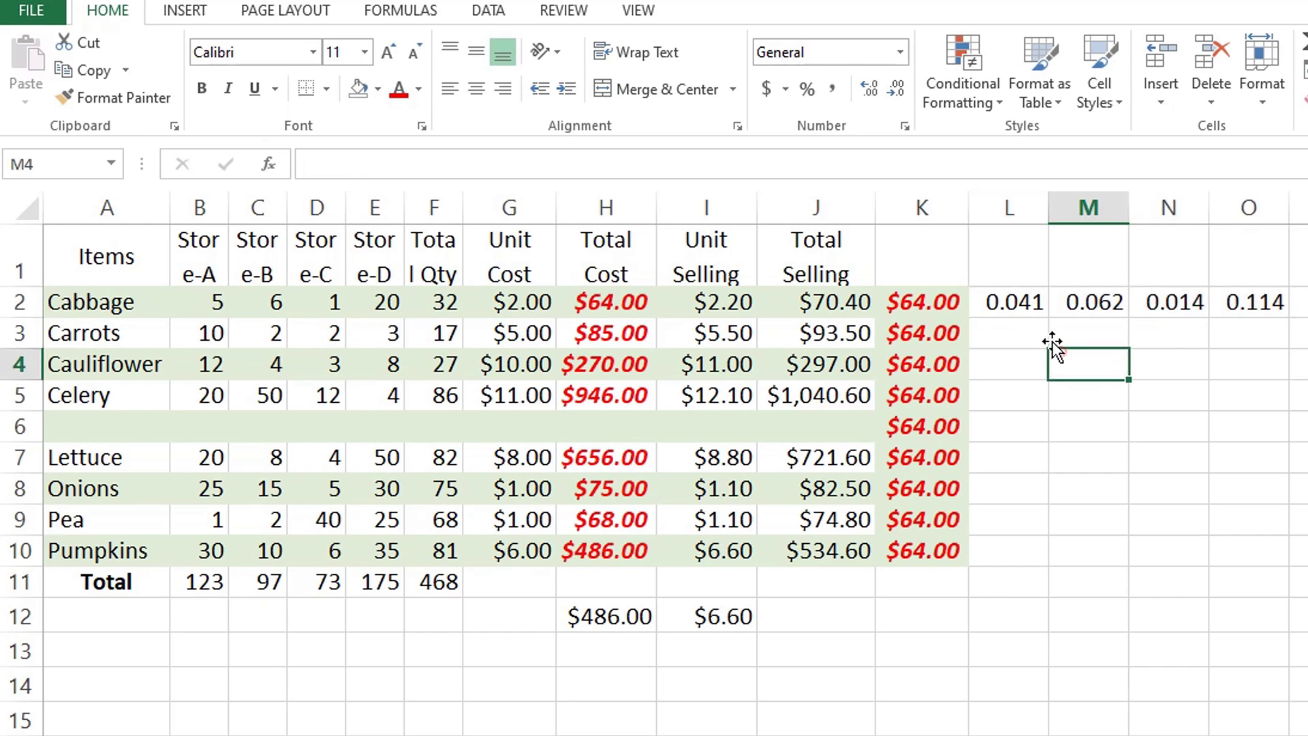
pyautogui.moveTo(1012, 304); pyautogui.dragTo(1236, 295)
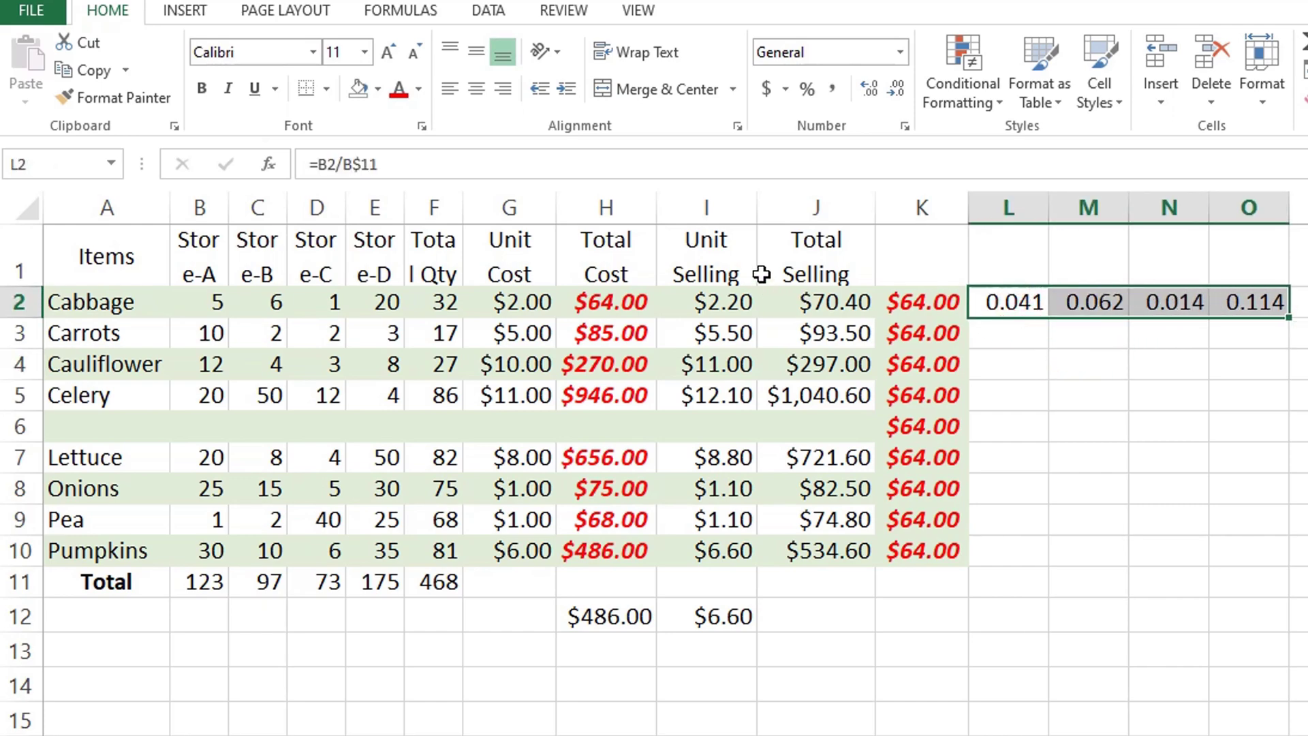
pyautogui.click(807, 89)
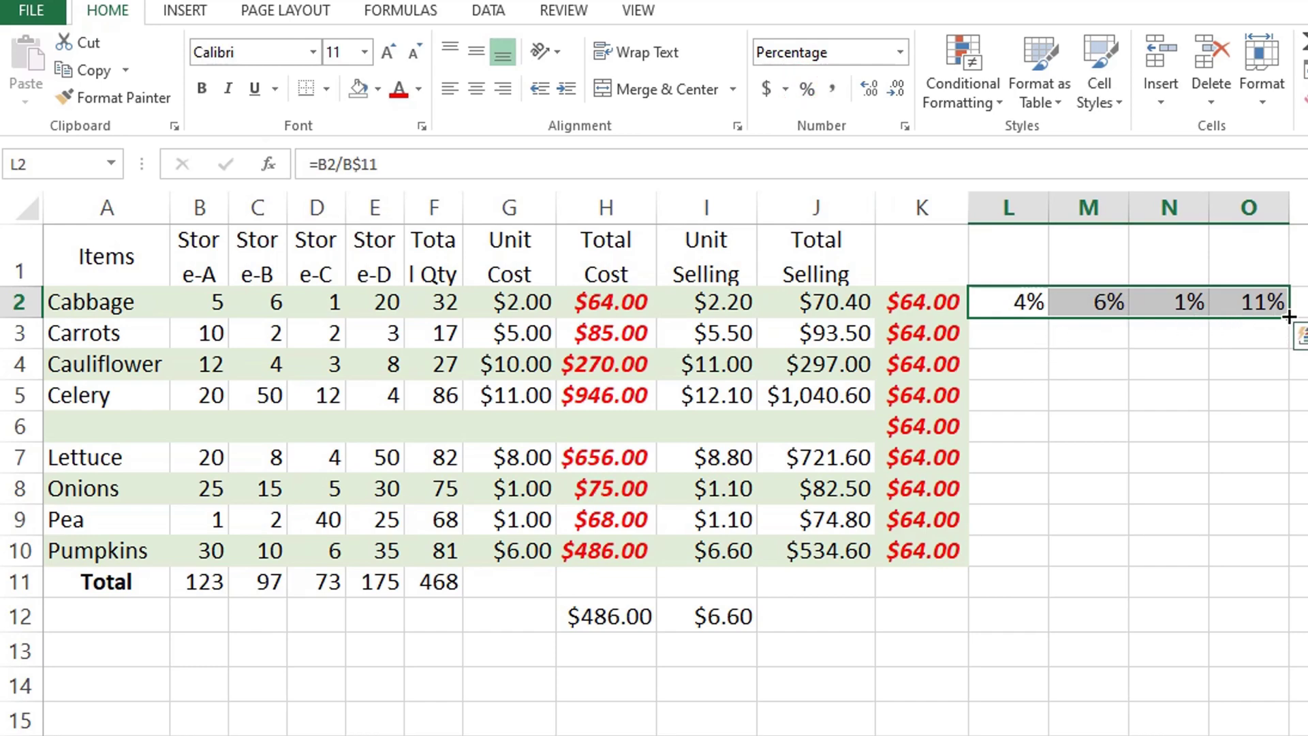
pyautogui.moveTo(1288, 316); pyautogui.dragTo(1292, 569)
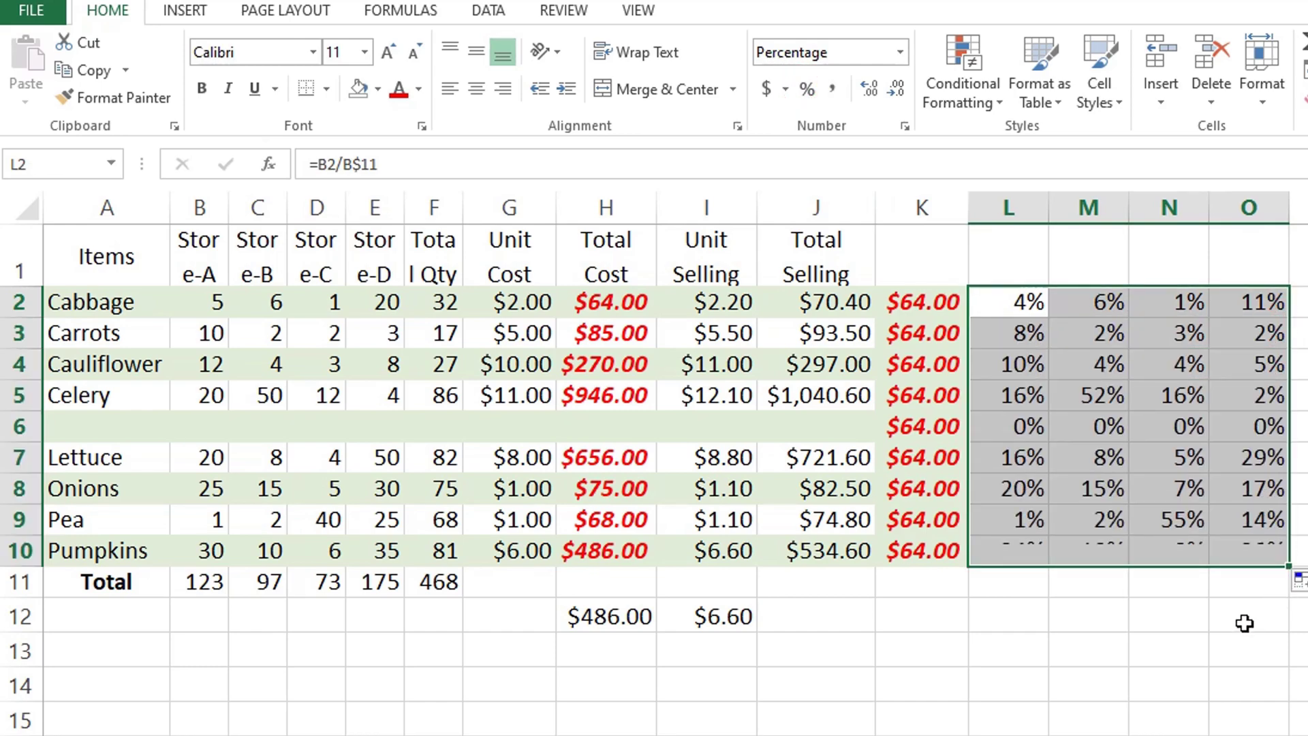
pyautogui.click(1193, 639)
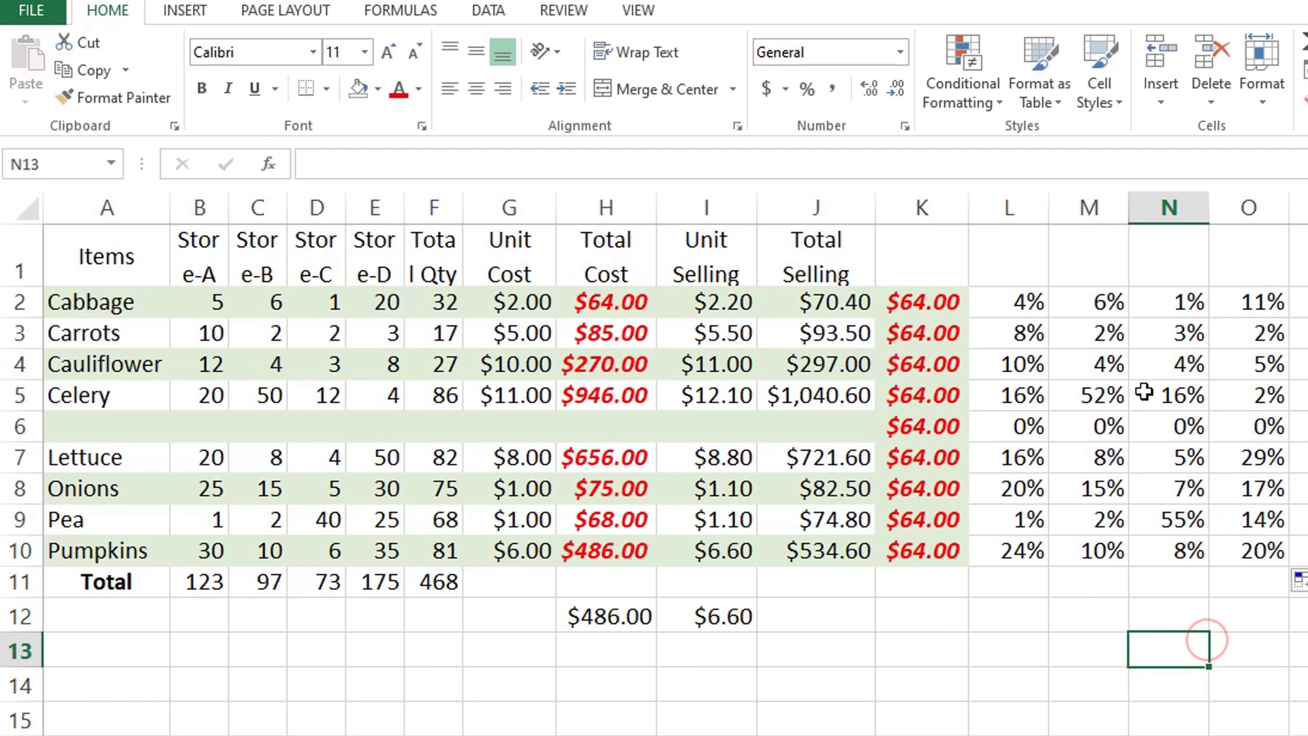